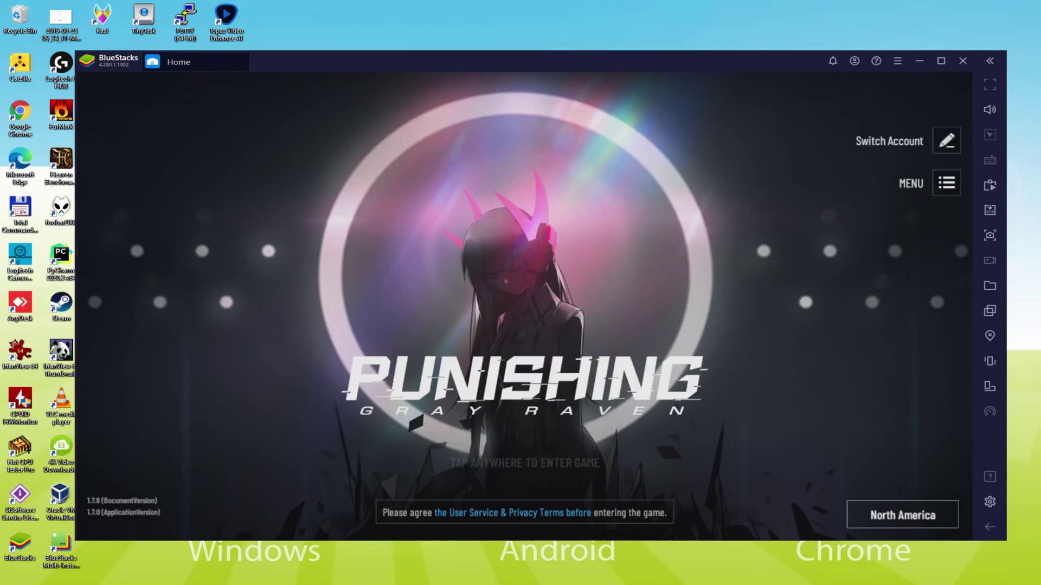
Step: Switch the game server to Europe and enter Punishing: Gray Raven from the title screen
click(902, 515)
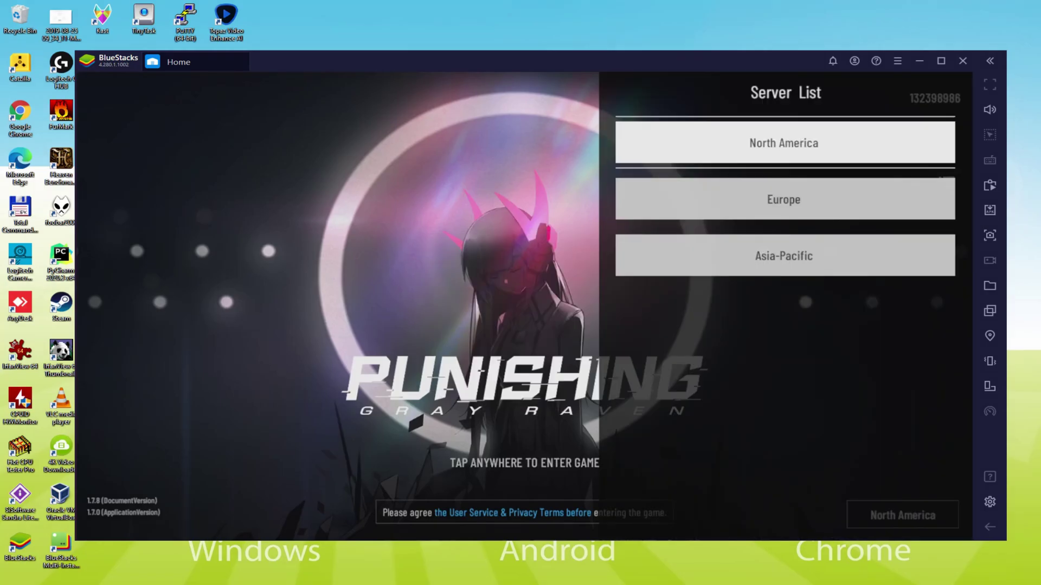
click(786, 200)
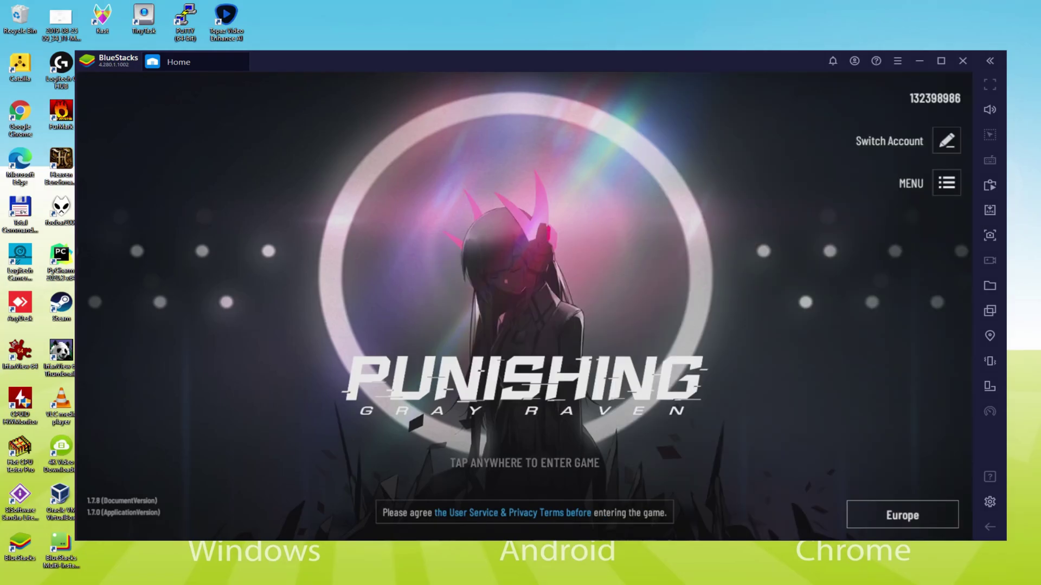
click(801, 336)
Step: Choose the 'load bullets' and 'Fire!' story options in the opening cutscene
click(698, 271)
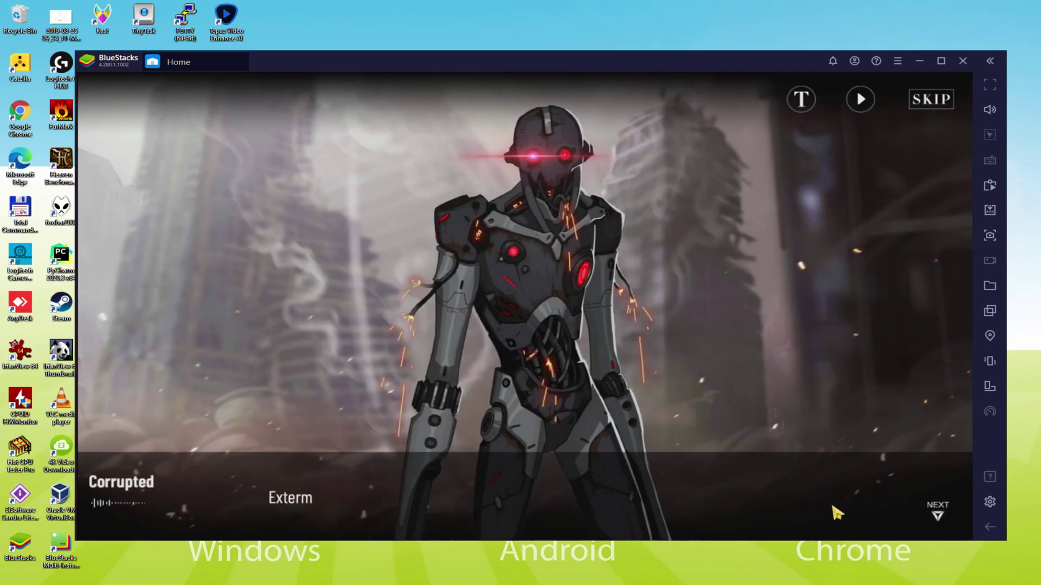
click(925, 516)
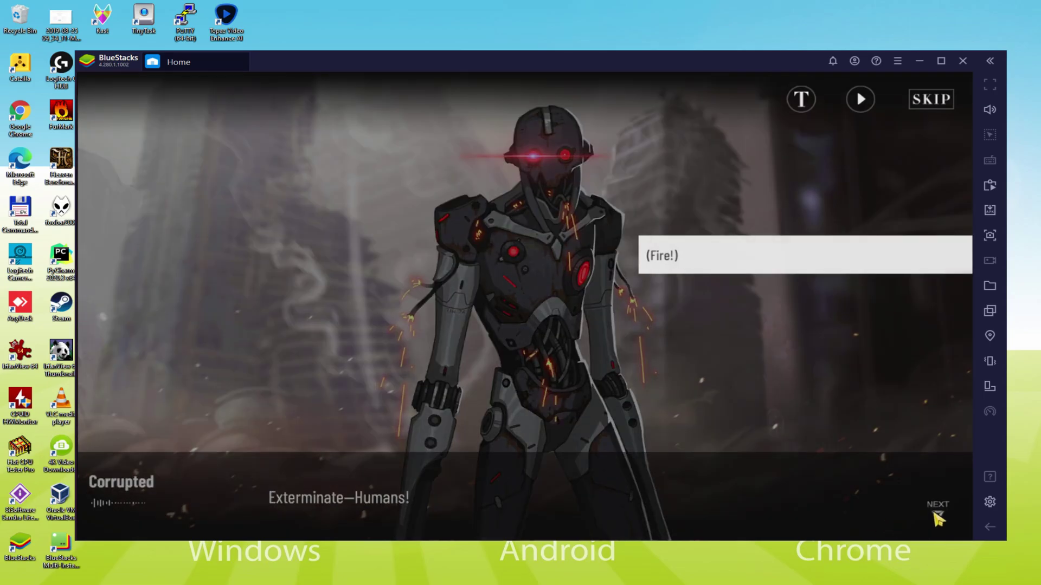
click(682, 256)
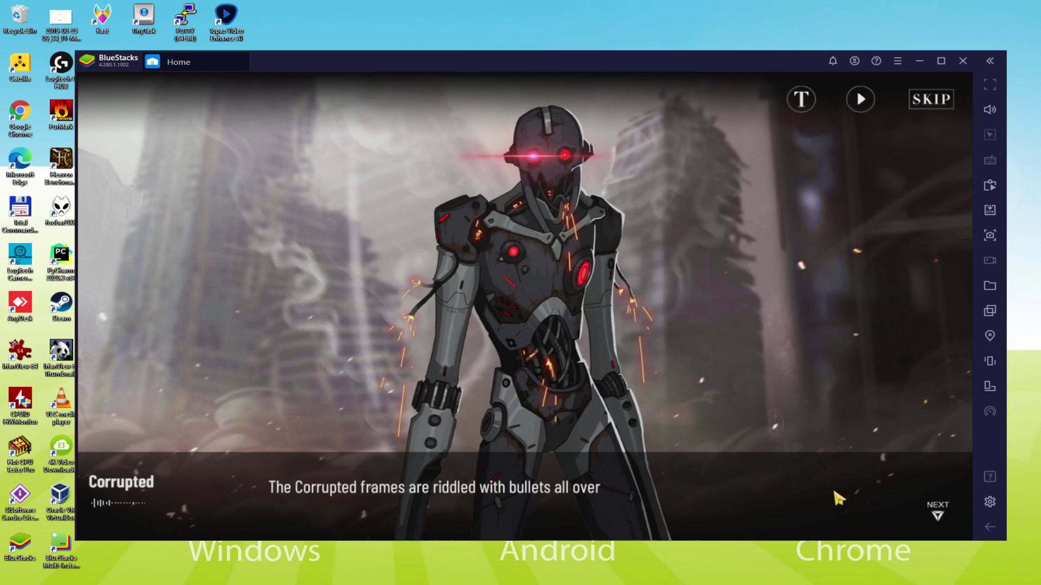
click(936, 517)
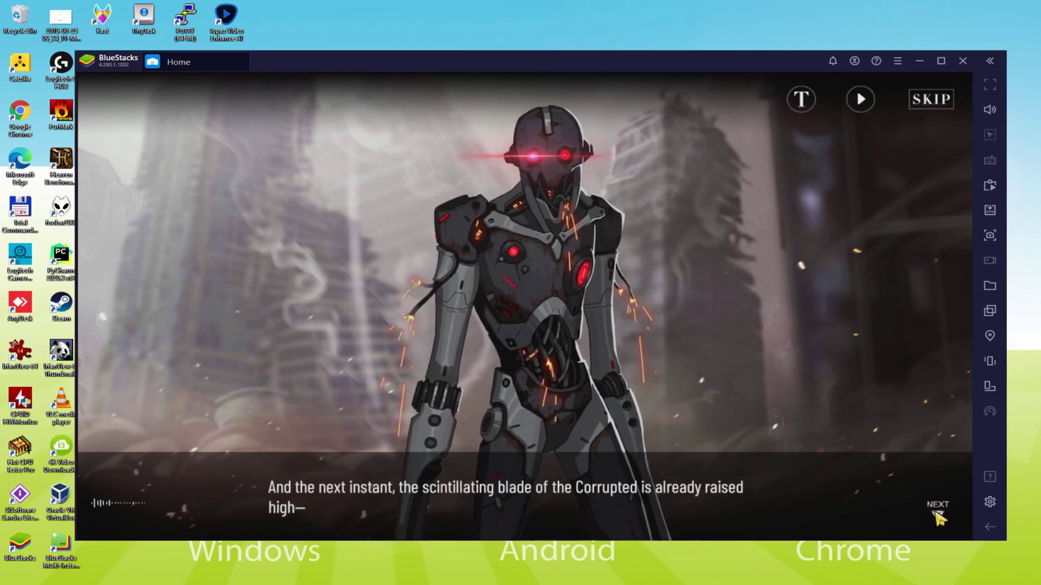
Step: Advance the remaining opening dialogue lines, including Lucia's
click(873, 504)
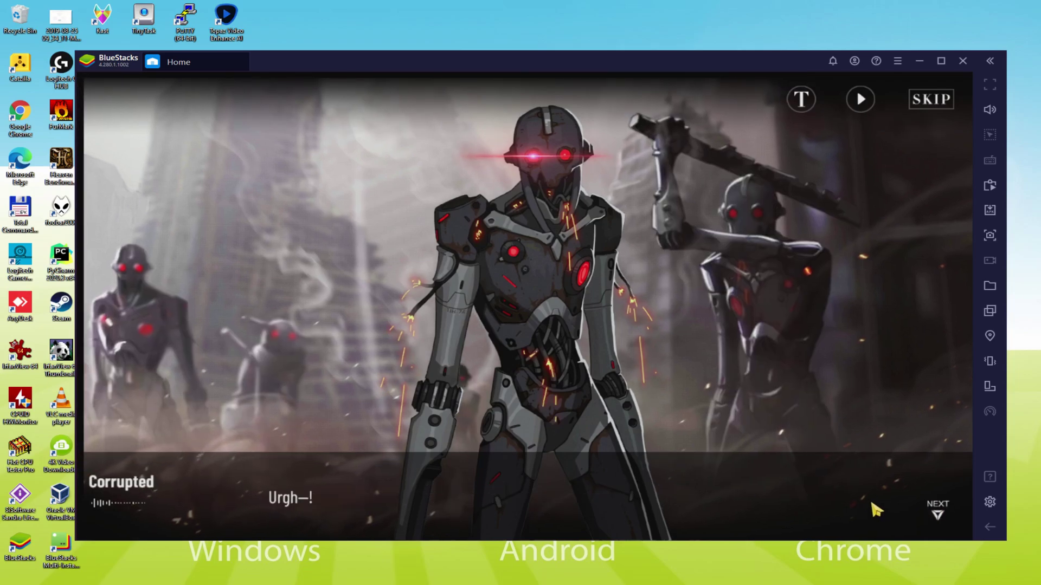
click(871, 504)
click(871, 504)
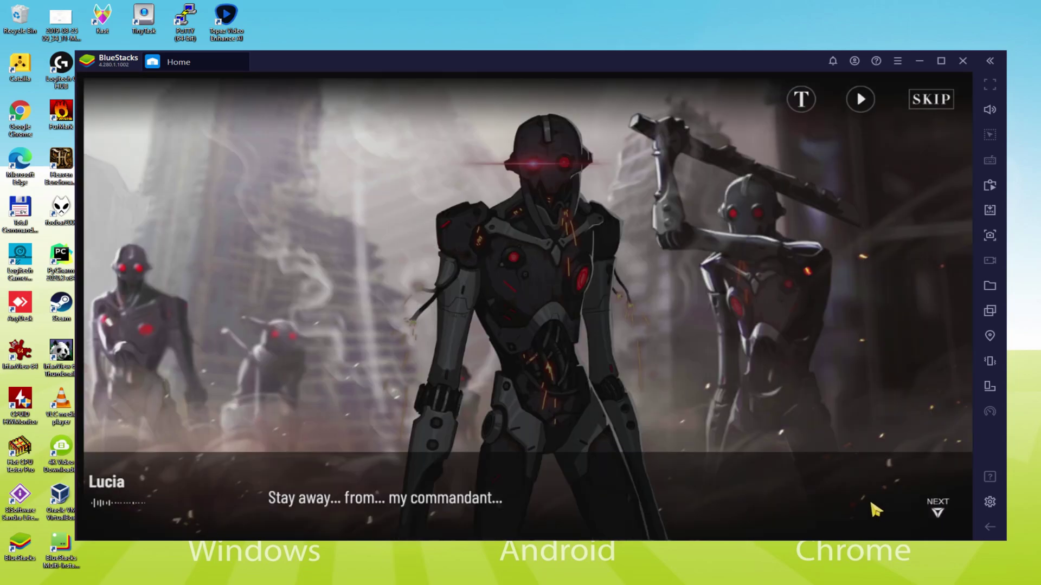
click(871, 503)
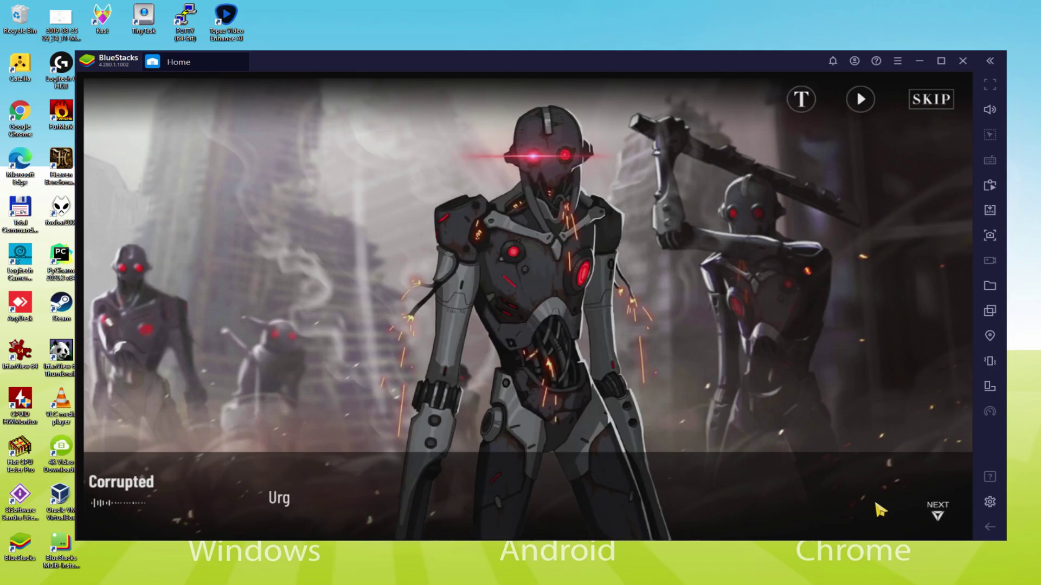
click(875, 504)
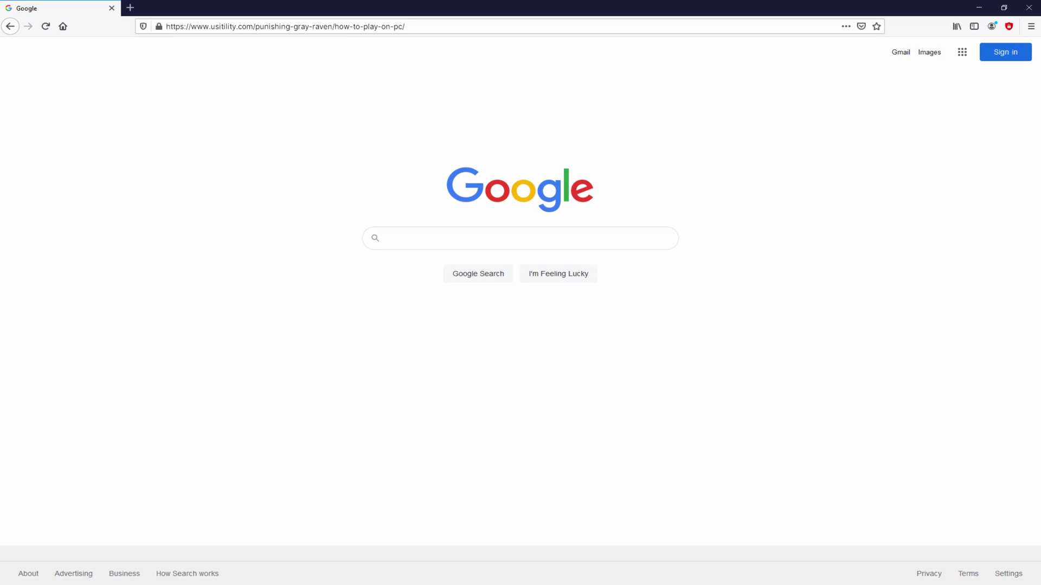
Step: Load the Usitility Punishing Gray Raven PC guide and scroll to the Download Game on PC button
key(Return)
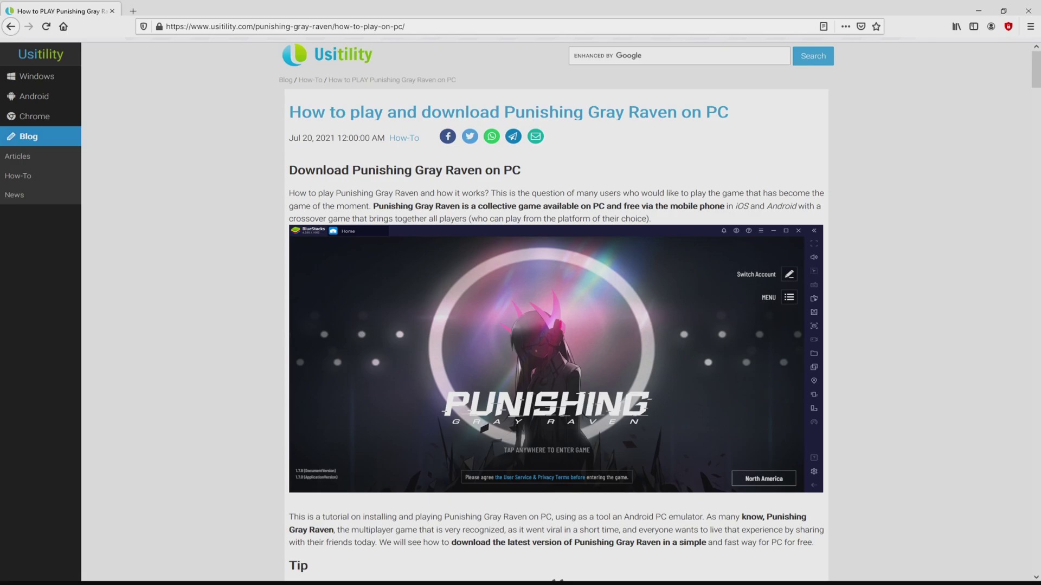
scroll(556, 307, down, 3)
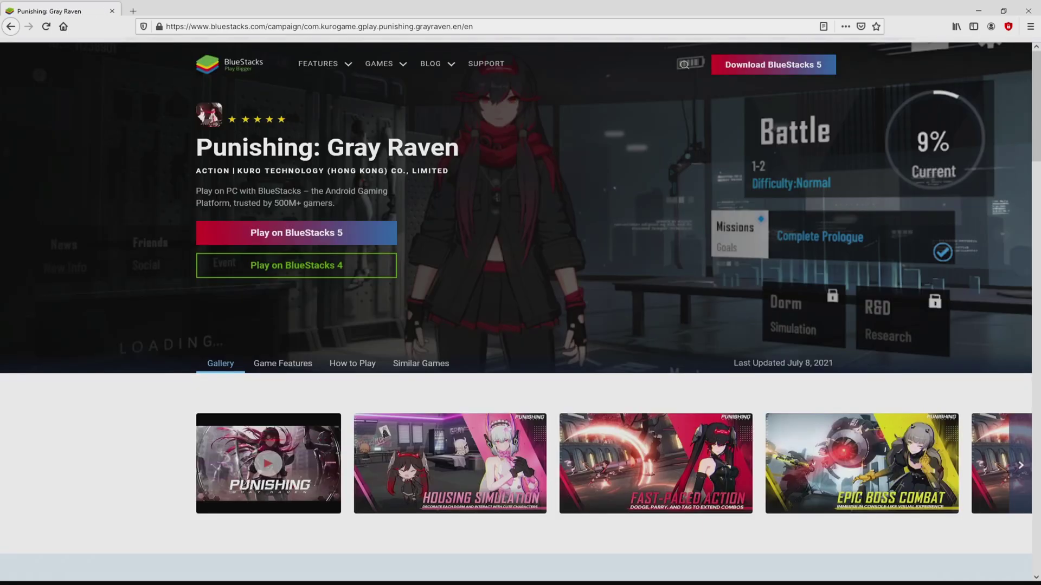
Step: Browse the Punishing: Gray Raven page and download BlueStacksInstaller.exe via Play on BlueStacks 5
scroll(520, 298, down, 20)
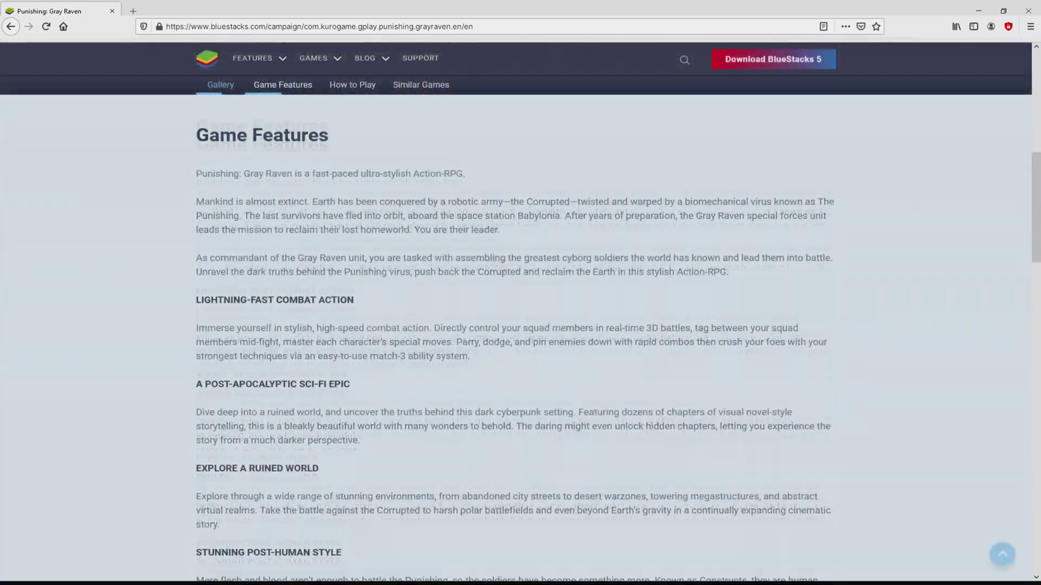
scroll(520, 336, down, 4)
scroll(520, 336, up, 8)
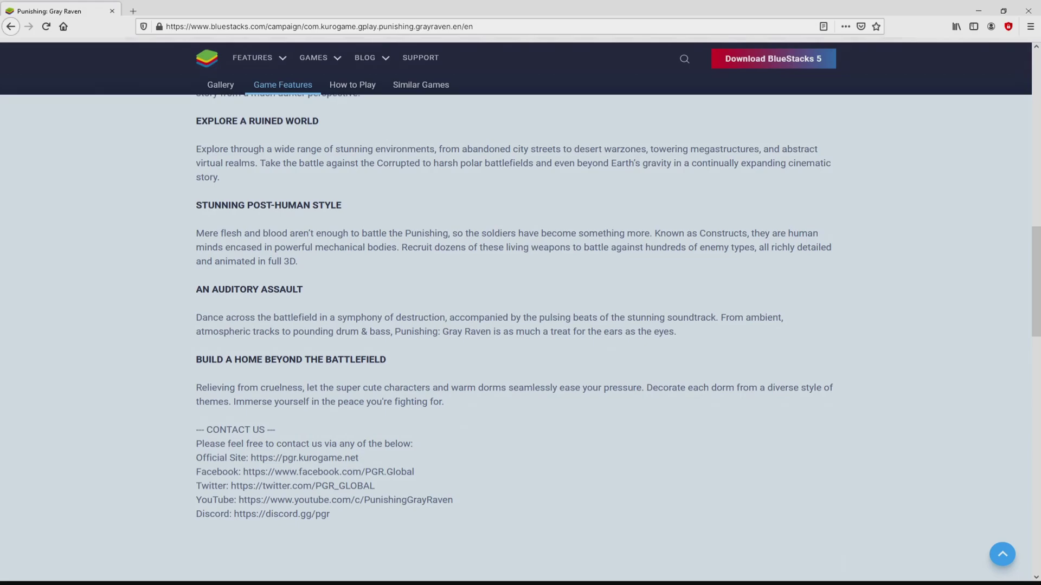
scroll(520, 299, up, 15)
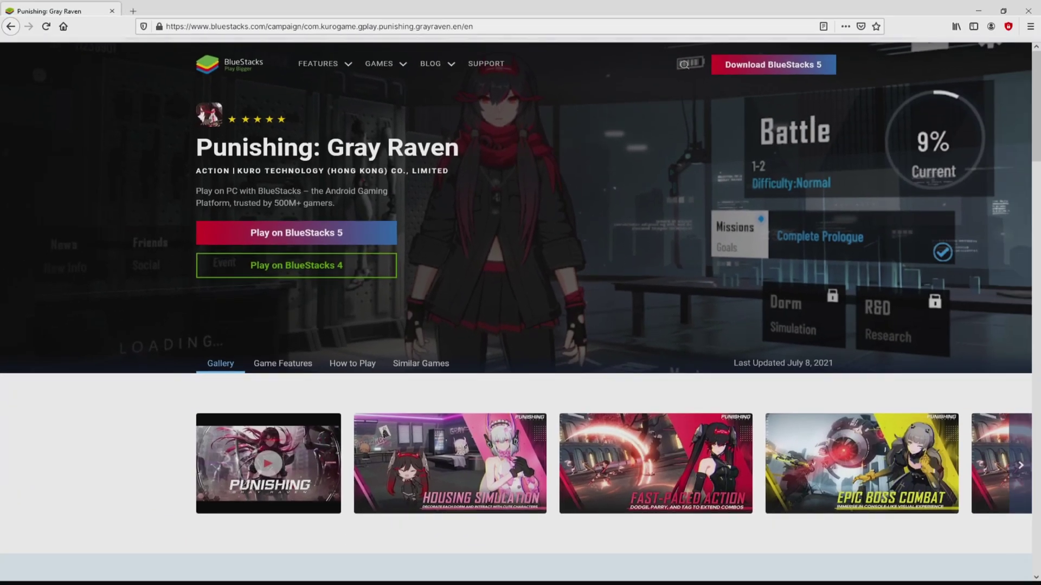
click(325, 233)
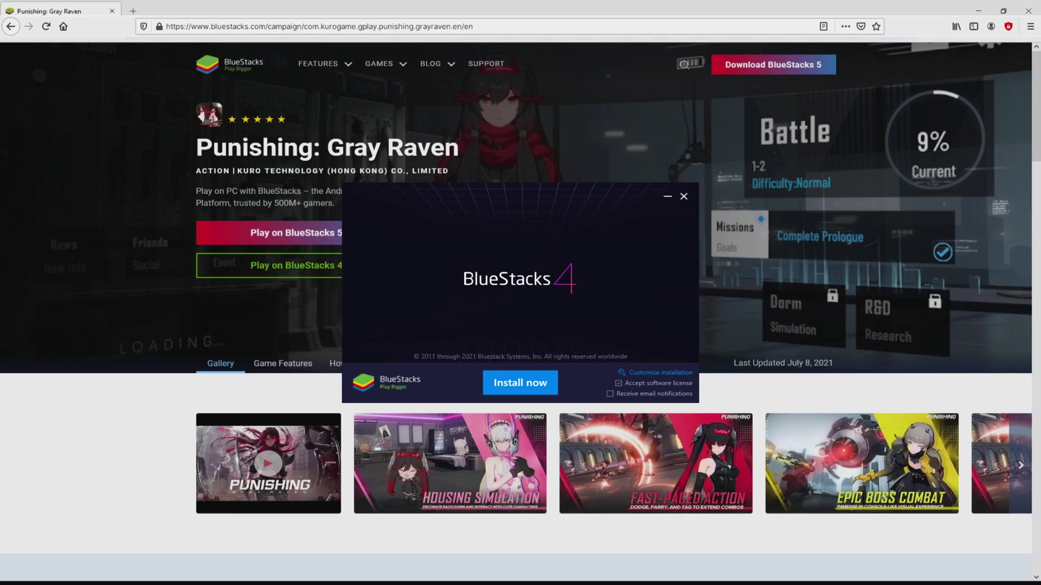
Step: Close the browser and review the C:\ProgramData\BlueStacks path and 2048MB requirement under Customize installation
key(ctrl+w)
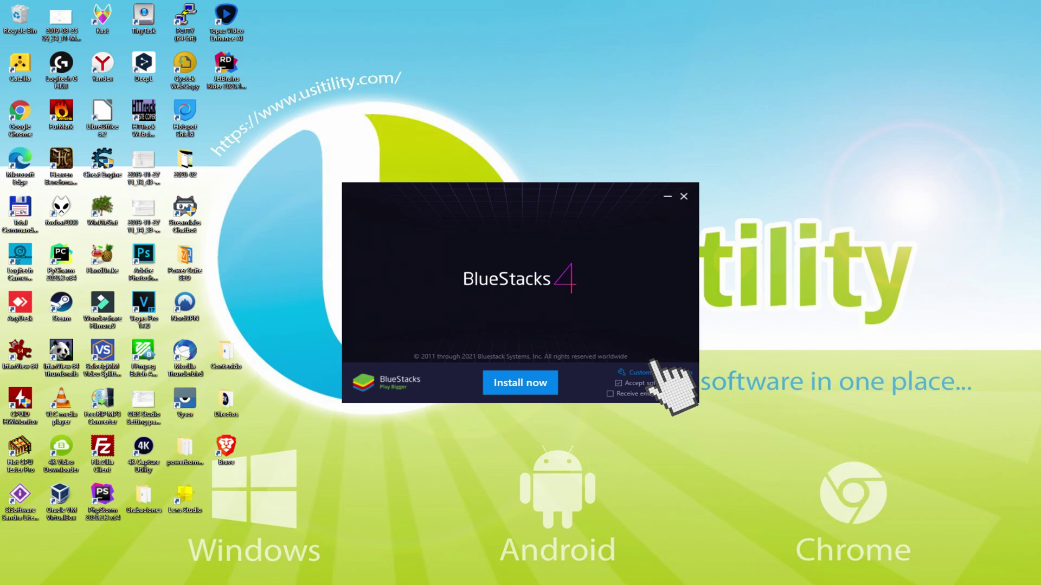
click(641, 372)
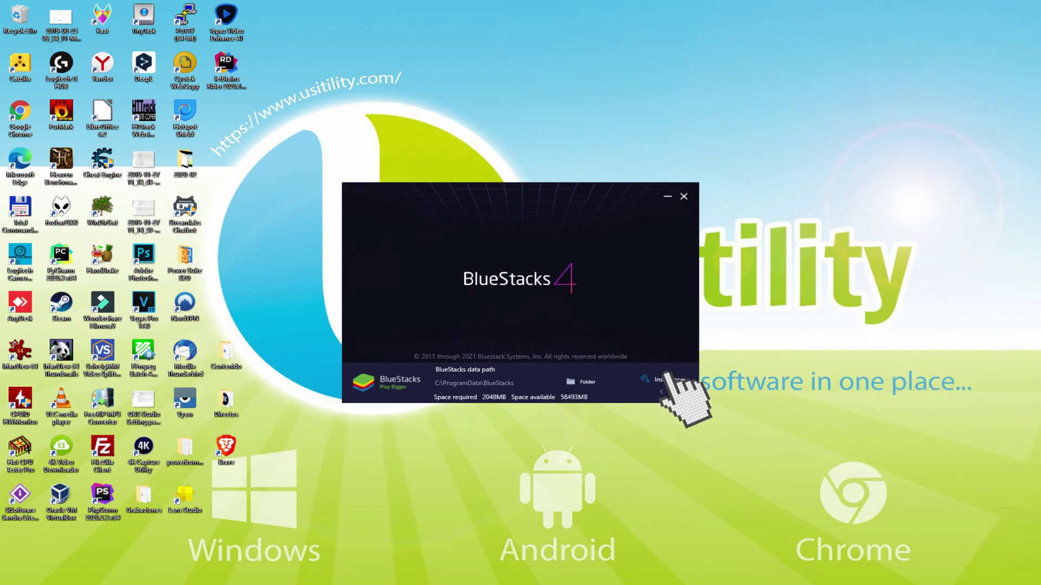
click(667, 379)
Step: Run Install now and wait for BlueStacks to finish installing and launch
click(516, 375)
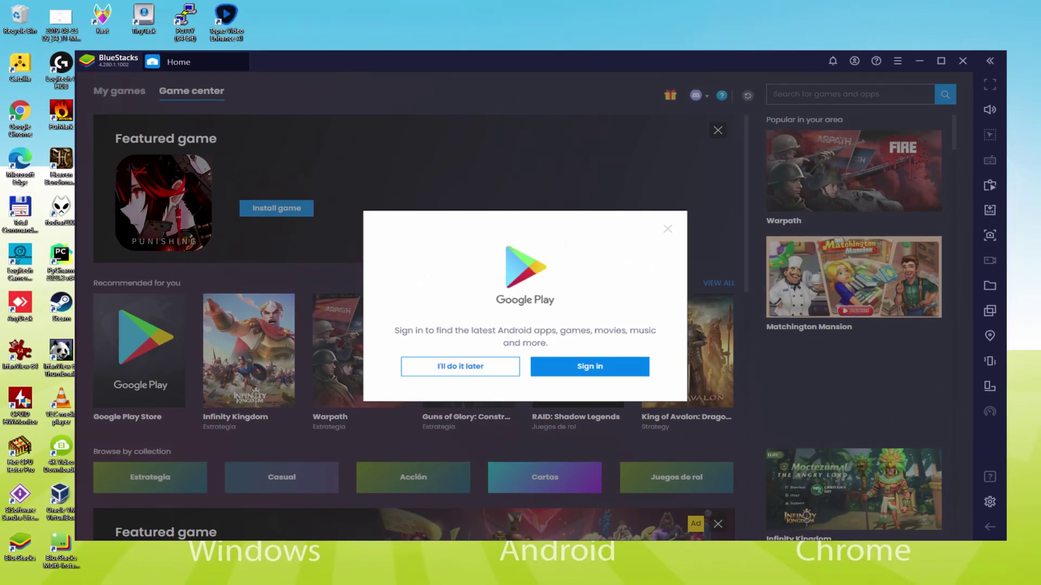
Step: Start the Google Play sign-in from the BlueStacks dialog and enter the Google account credentials
click(590, 362)
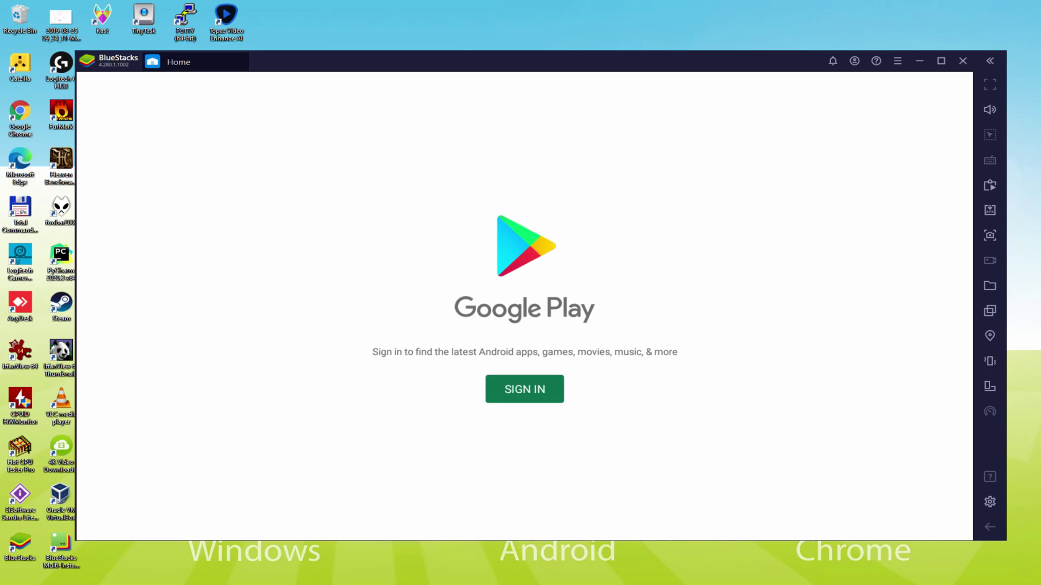
click(524, 389)
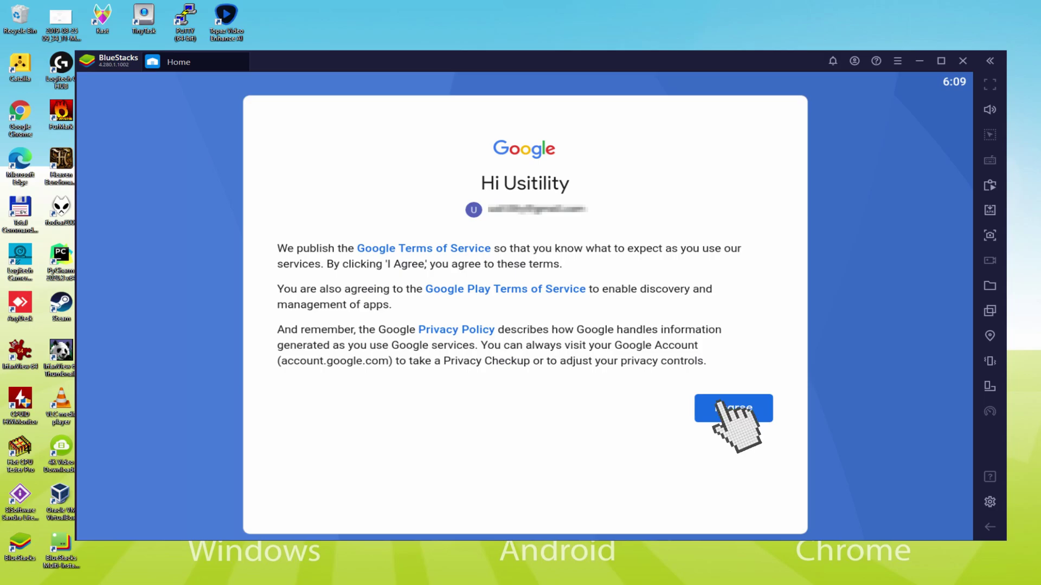
Step: Agree to Google's terms, switch off Back up to Google Drive, and accept the services settings
click(721, 408)
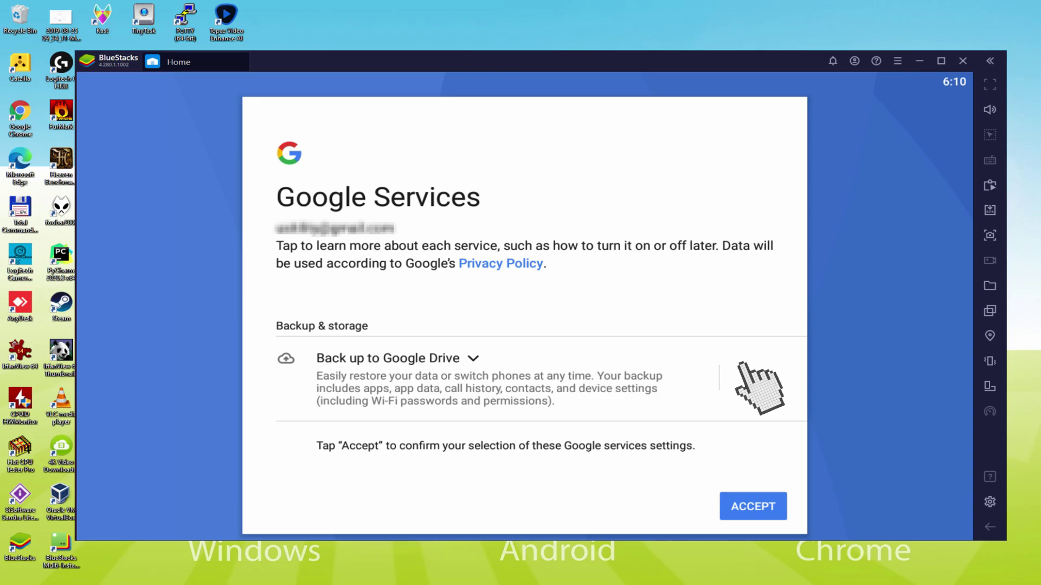
click(750, 377)
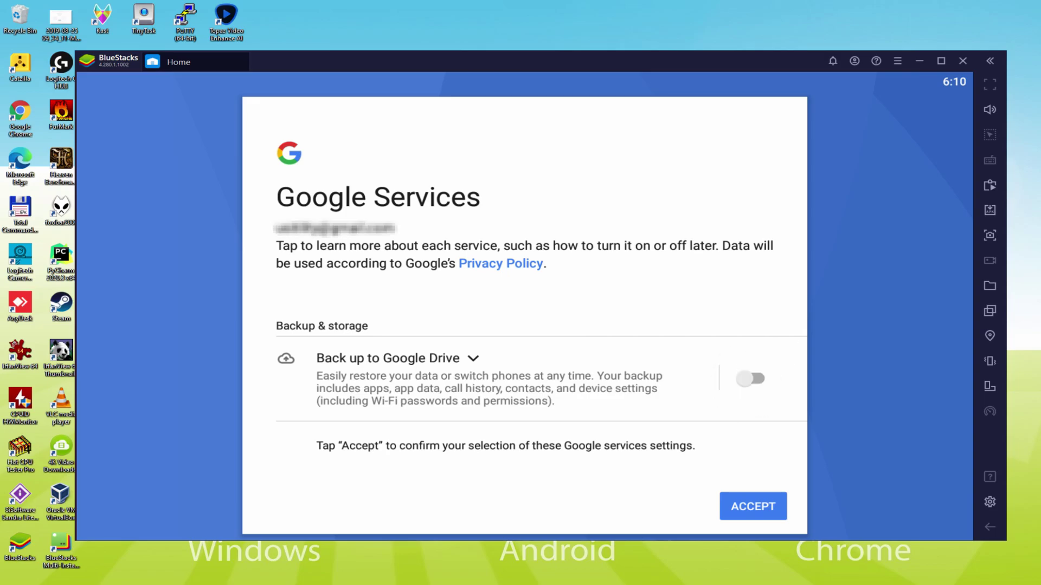
click(753, 506)
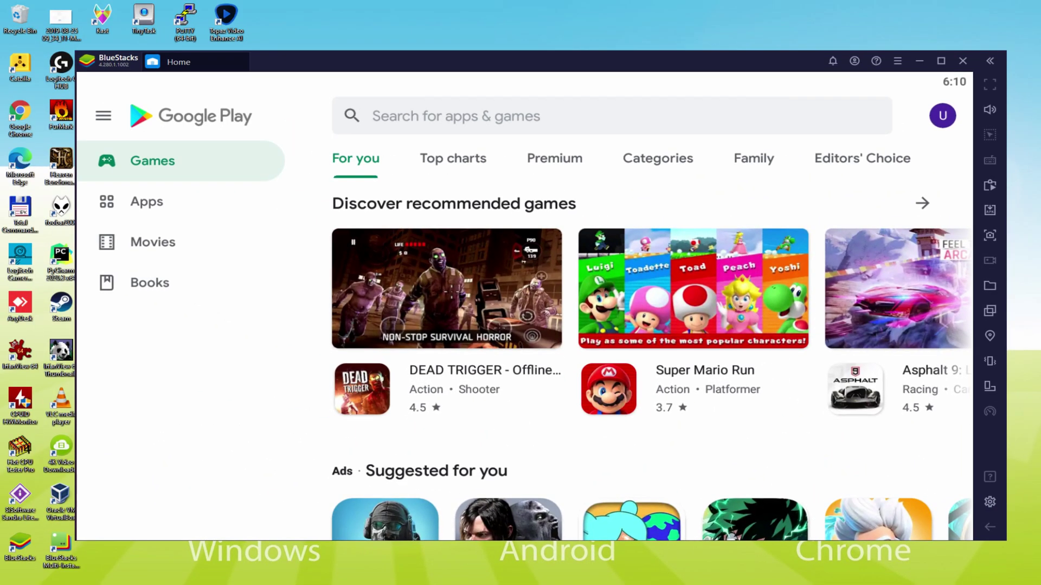
Step: Install Punishing: Gray Raven from its Play Store page, then check My games for PGR
key(Escape)
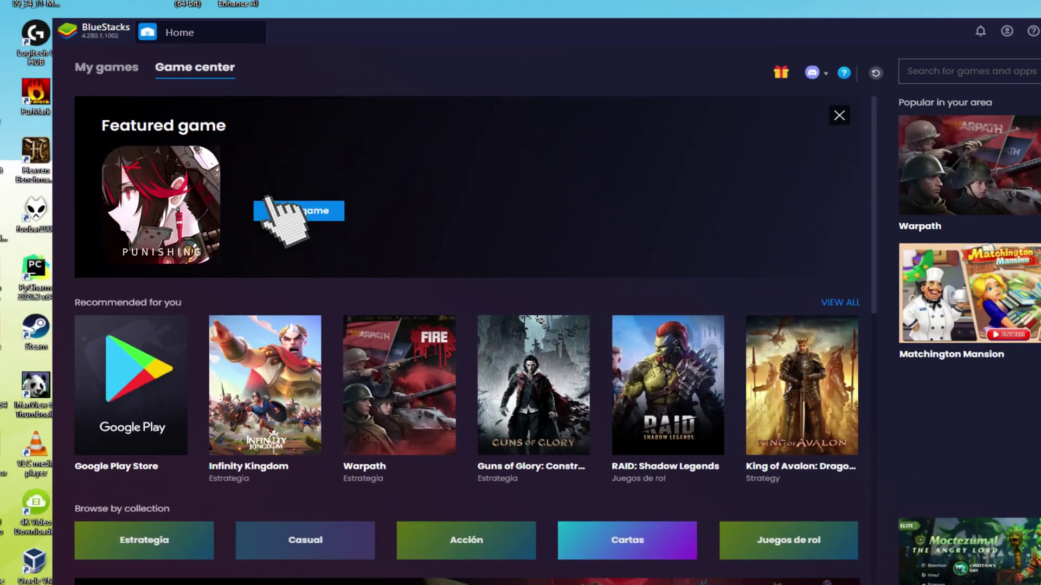
click(271, 209)
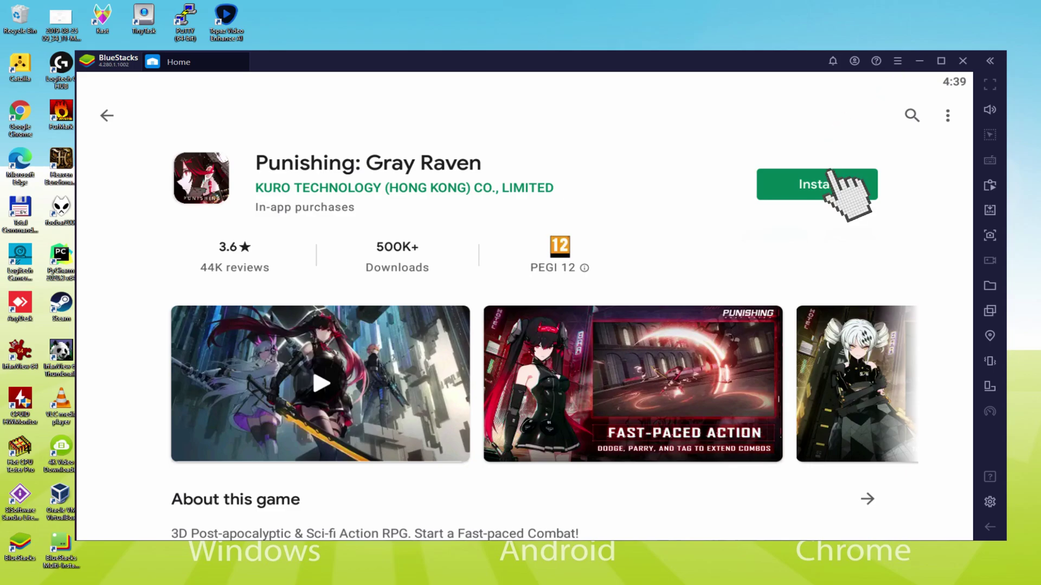
click(830, 175)
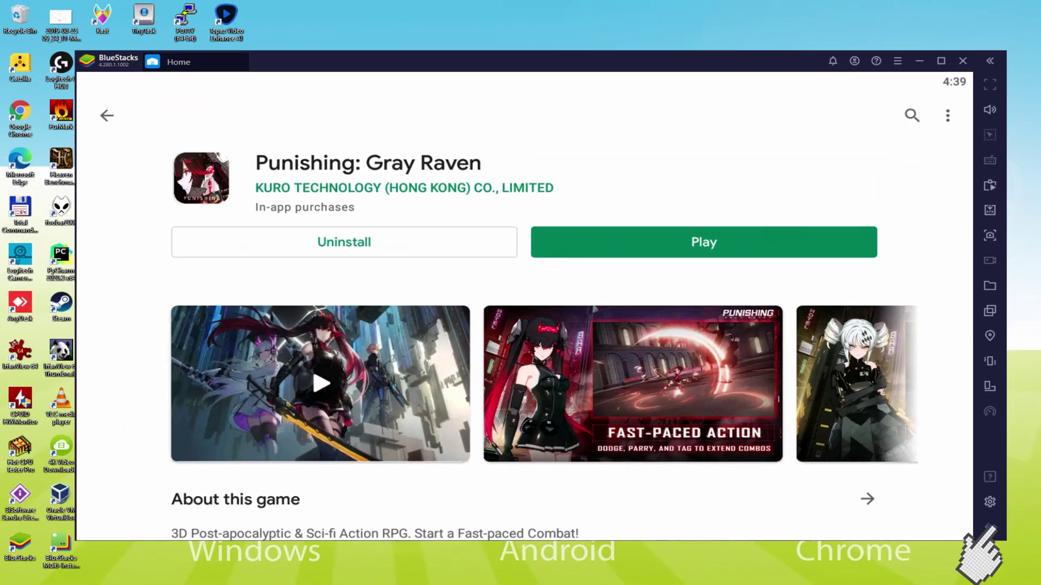
click(952, 458)
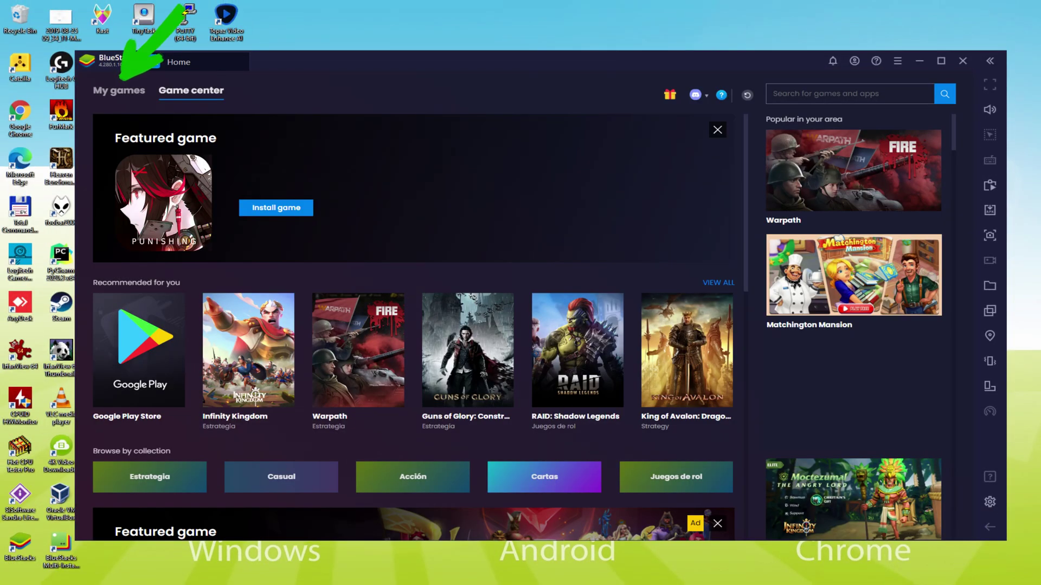
click(118, 87)
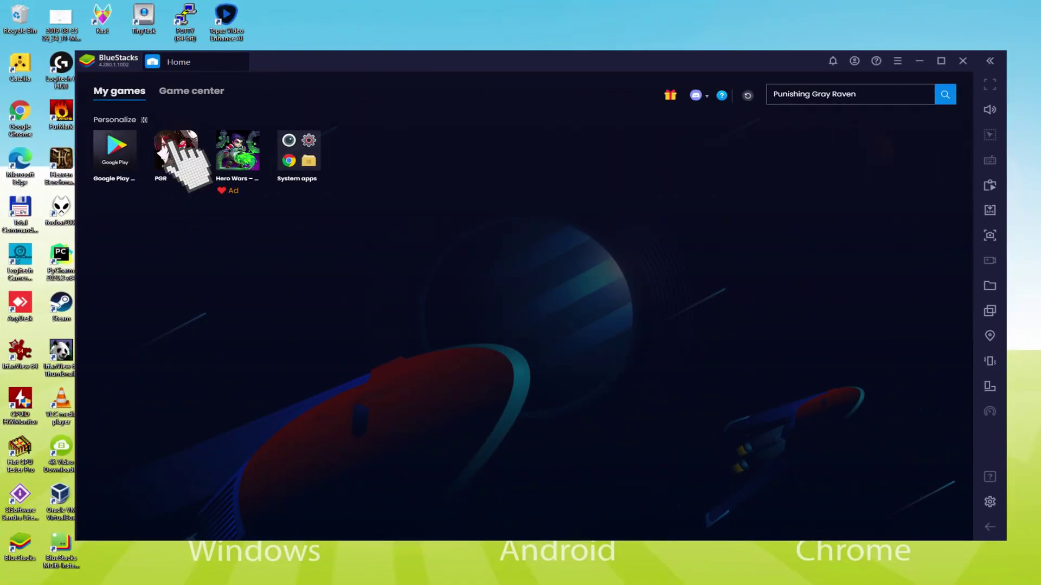
Step: Launch PGR from My games and play through to Lucia's Basic Attack tutorial
click(168, 145)
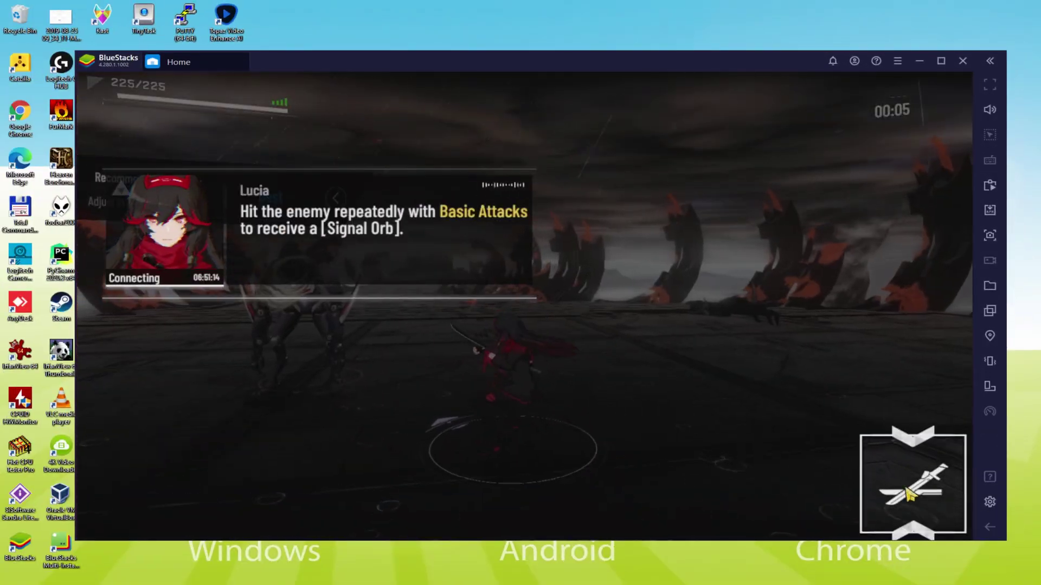
Step: Hit the Envoy with repeated basic attacks and use a Signal Orb skill
click(909, 495)
click(912, 493)
click(915, 492)
click(919, 491)
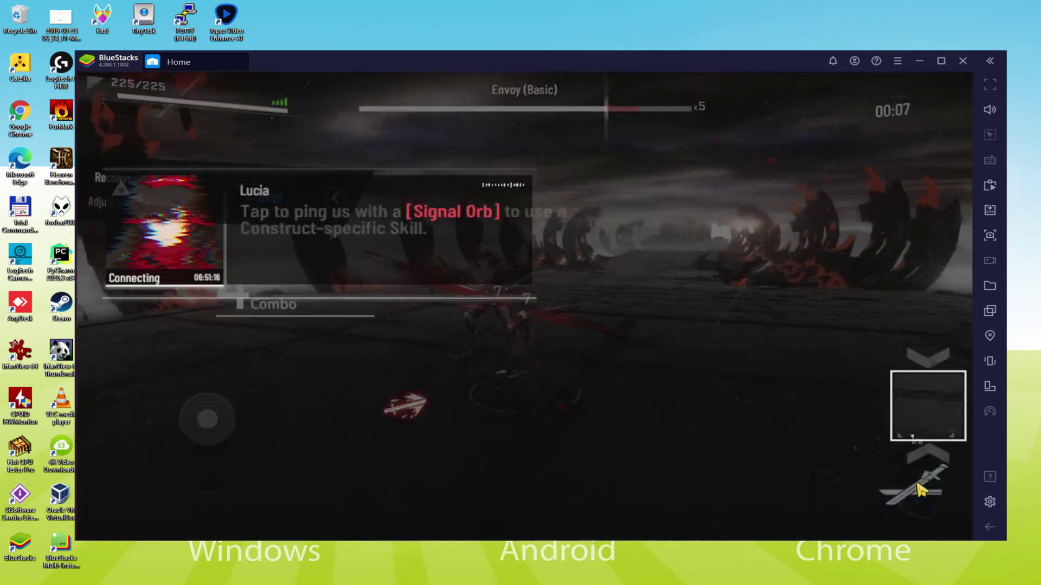
click(929, 418)
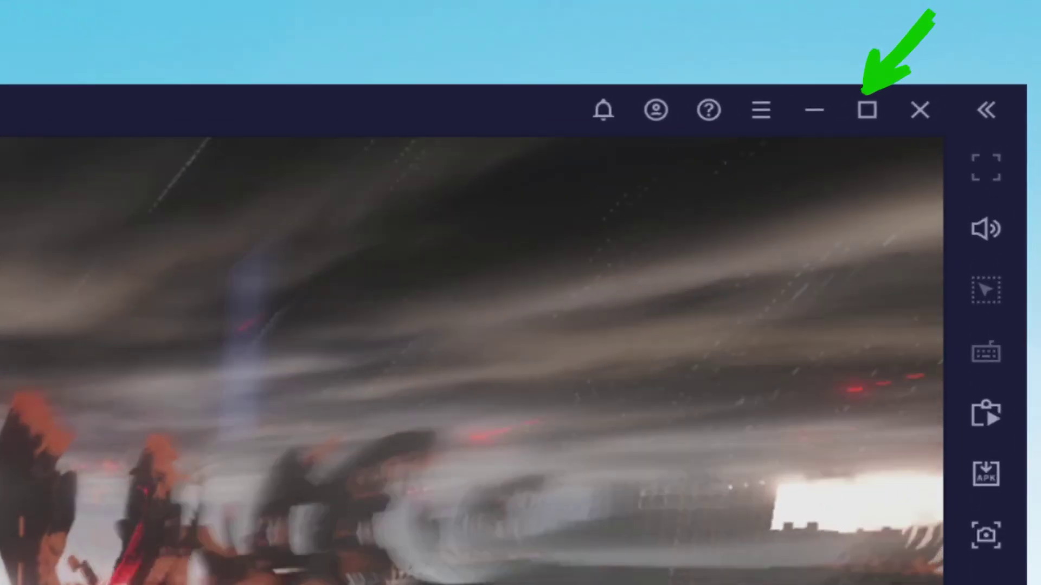
Step: Maximize the BlueStacks window, run forward and dash, then restore the window size
click(867, 110)
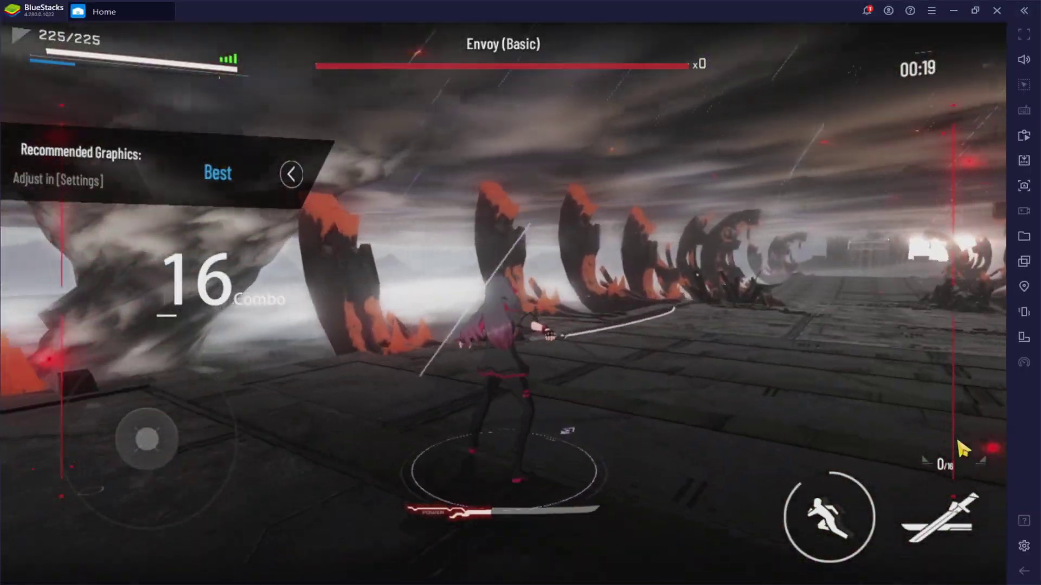
key(w)
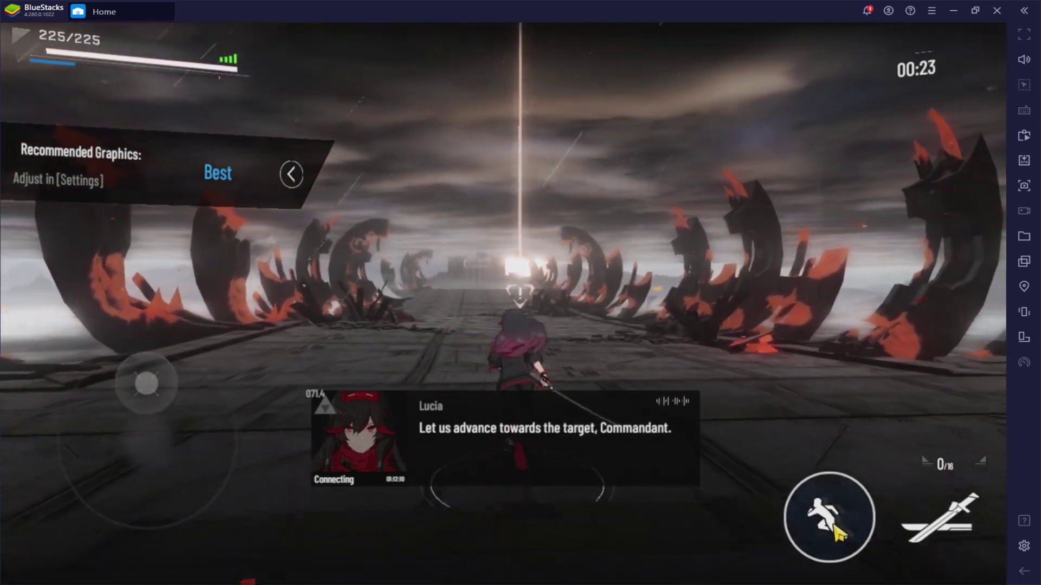
click(835, 534)
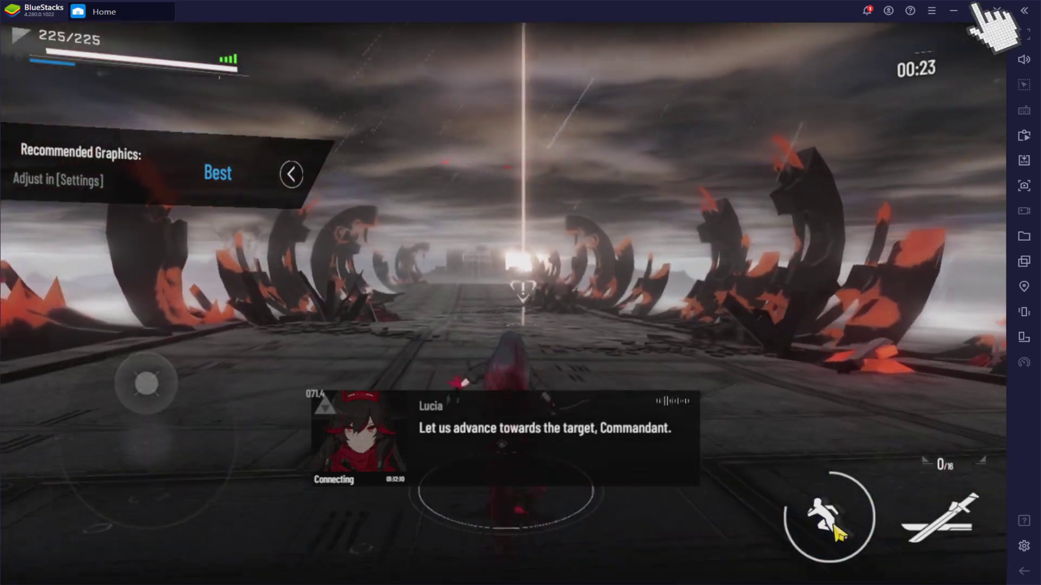
click(975, 11)
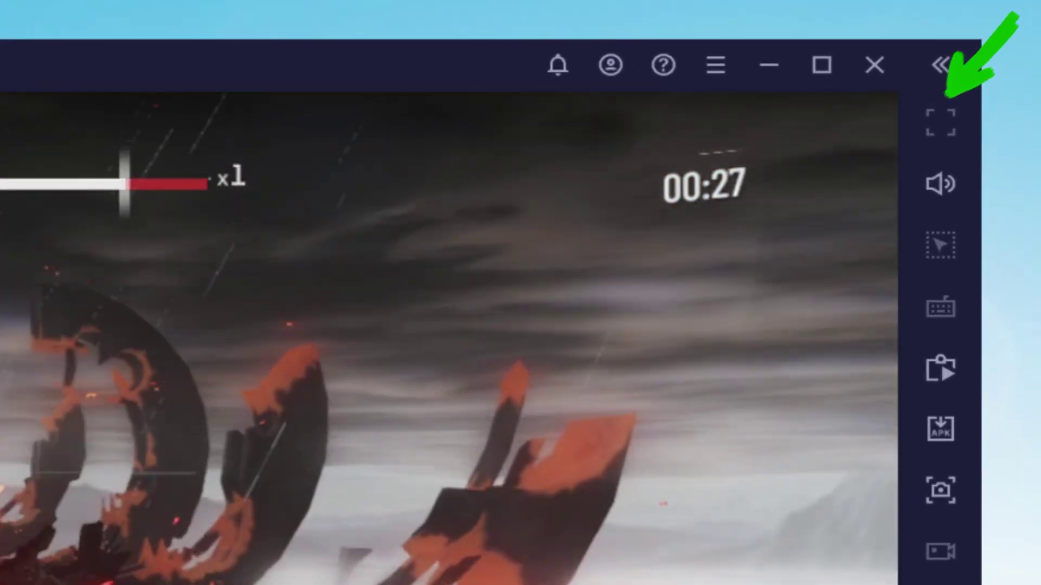
Step: Attack the Repairer enemies repeatedly, strafing left and right, until they are defeated
click(920, 492)
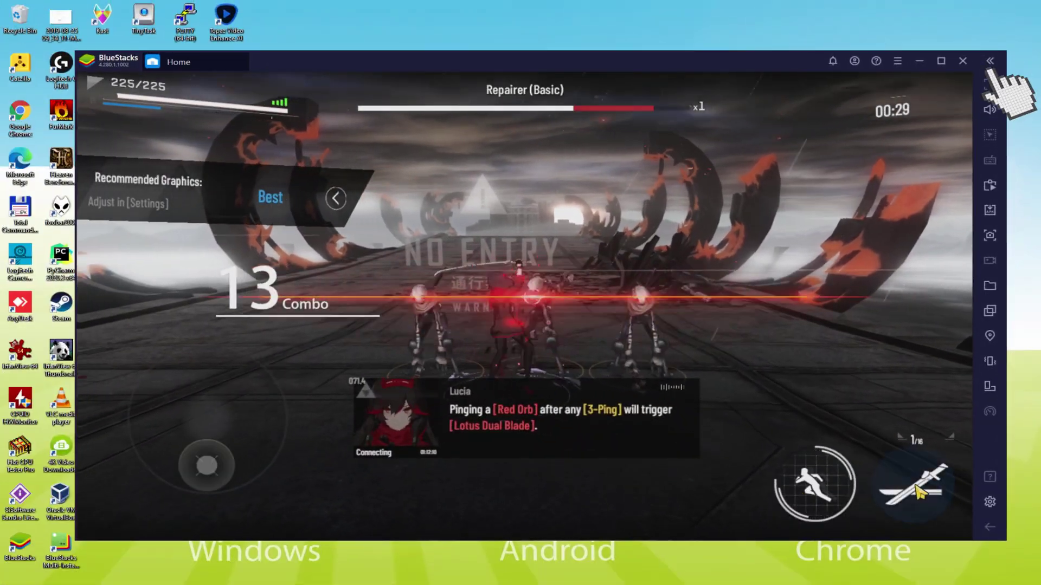
click(920, 493)
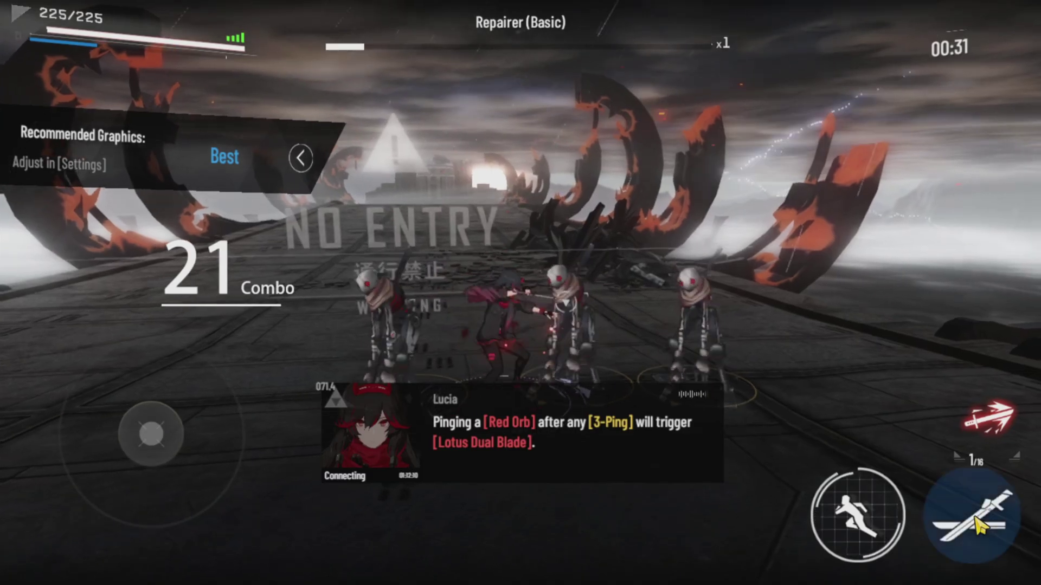
click(978, 524)
click(979, 525)
click(978, 525)
key(d)
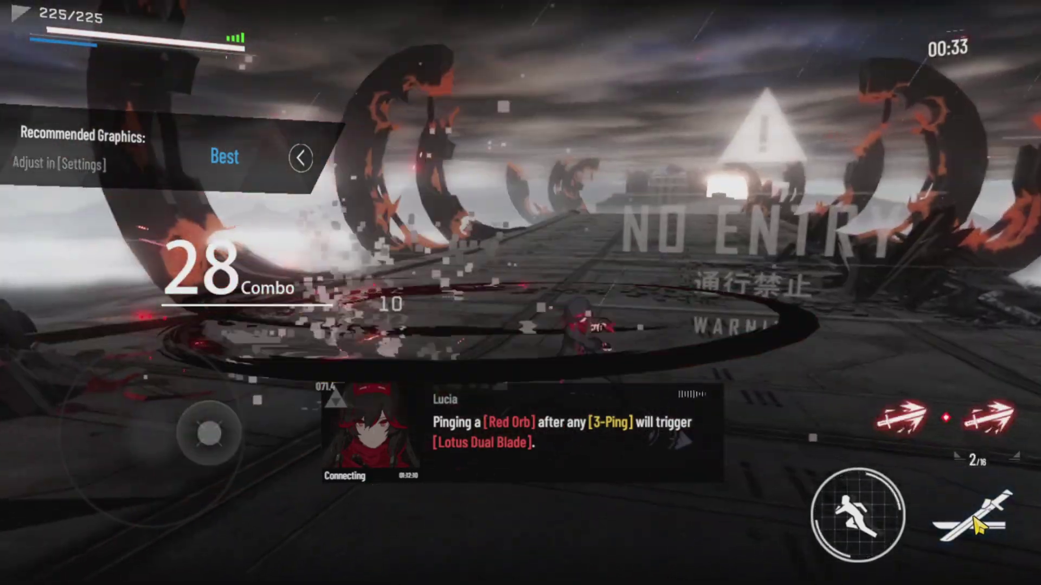
key(a)
click(979, 525)
click(979, 525)
click(978, 525)
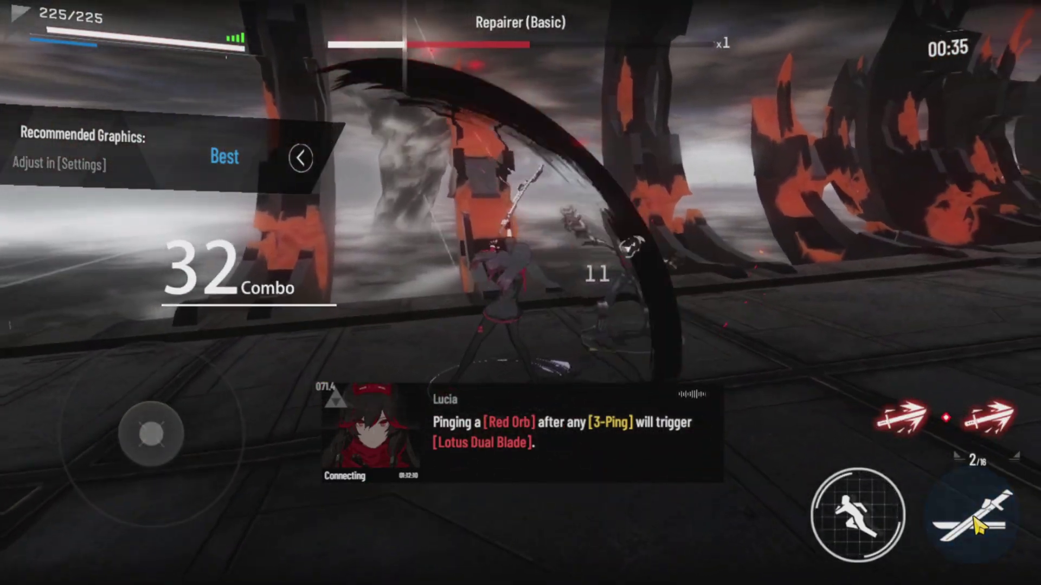
click(979, 525)
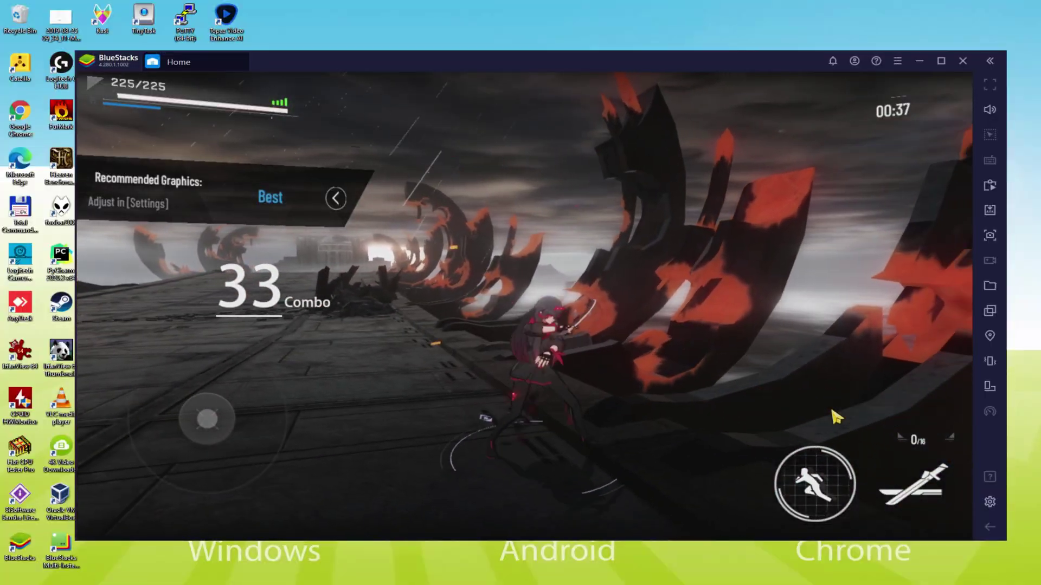
Step: Run Lucia left and then forward along the bridge toward the light beam
key(a)
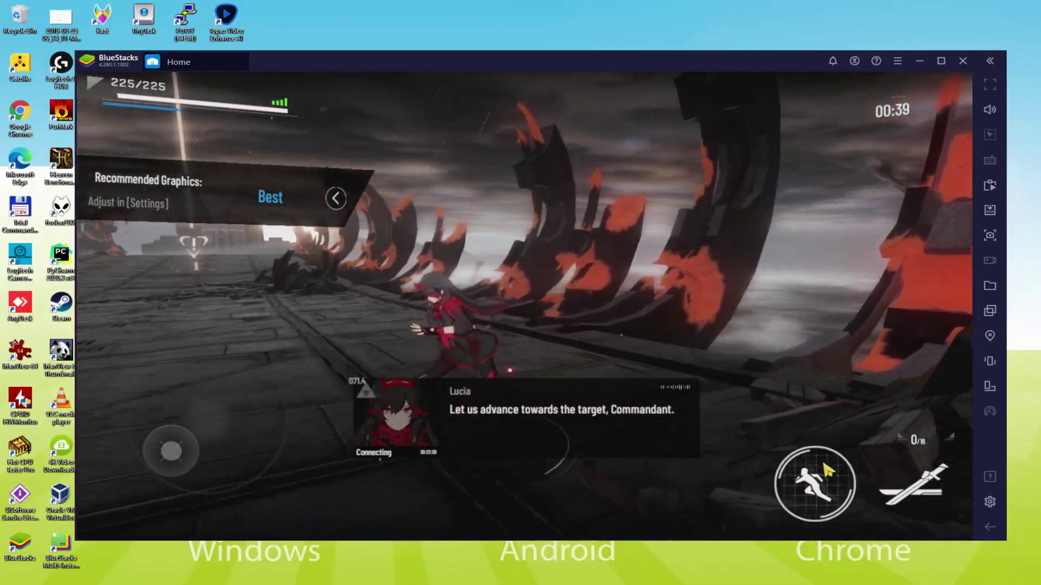
key(w)
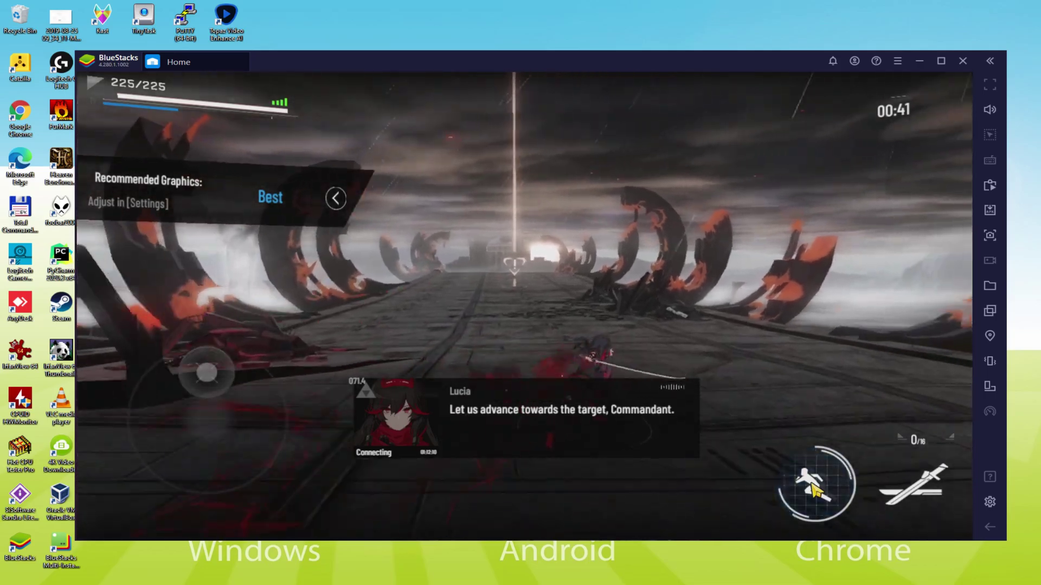
key(w)
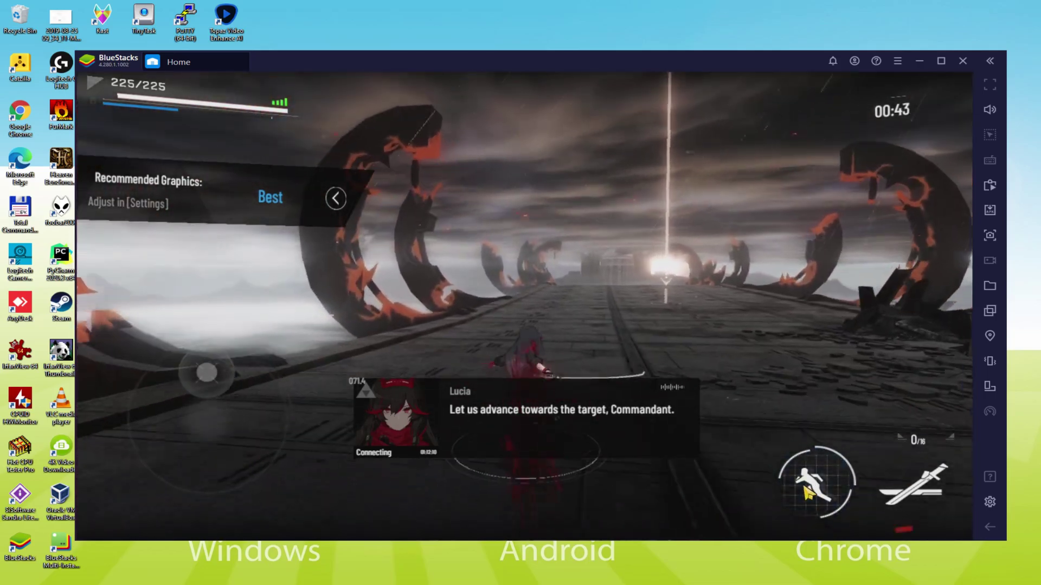
key(w)
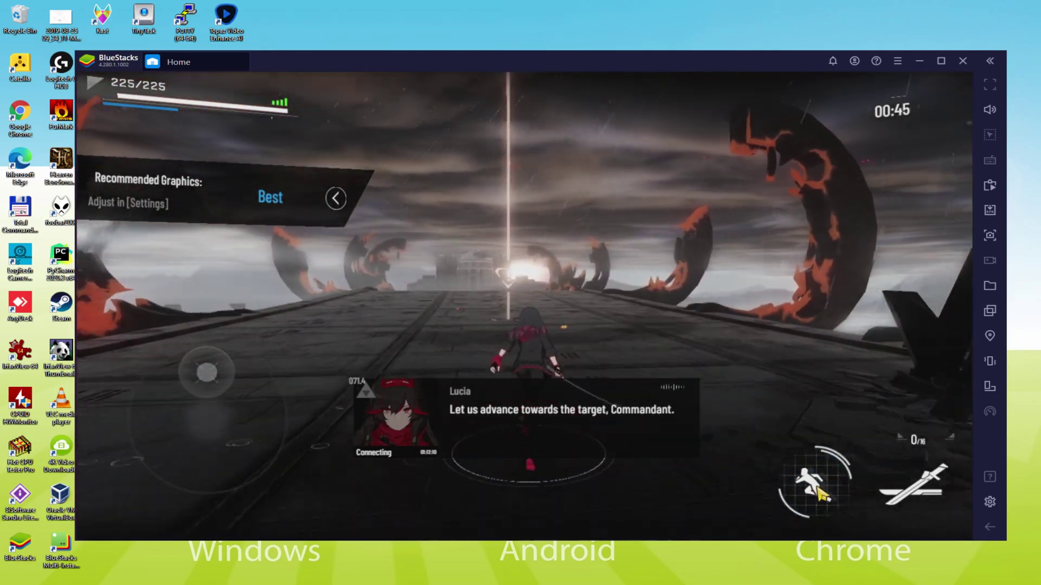
key(w)
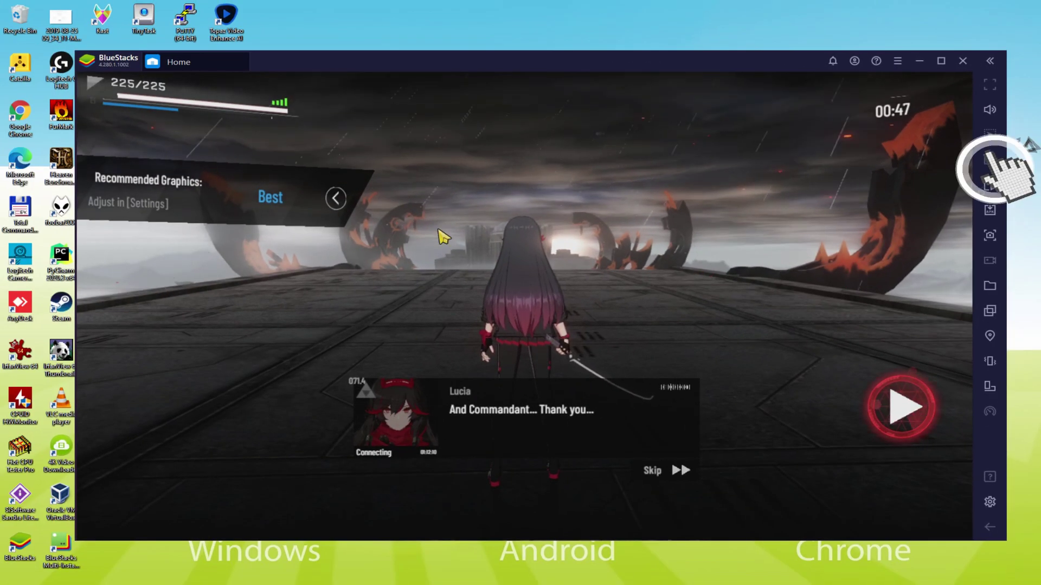
Step: Open the Controls editor to view the custom key mapping, then close it
click(989, 159)
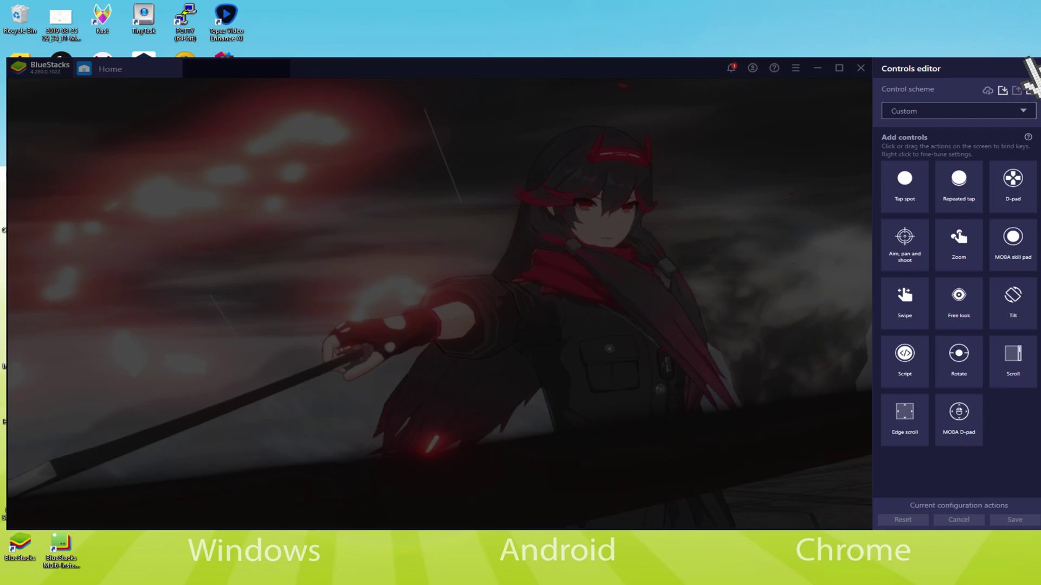
click(1033, 68)
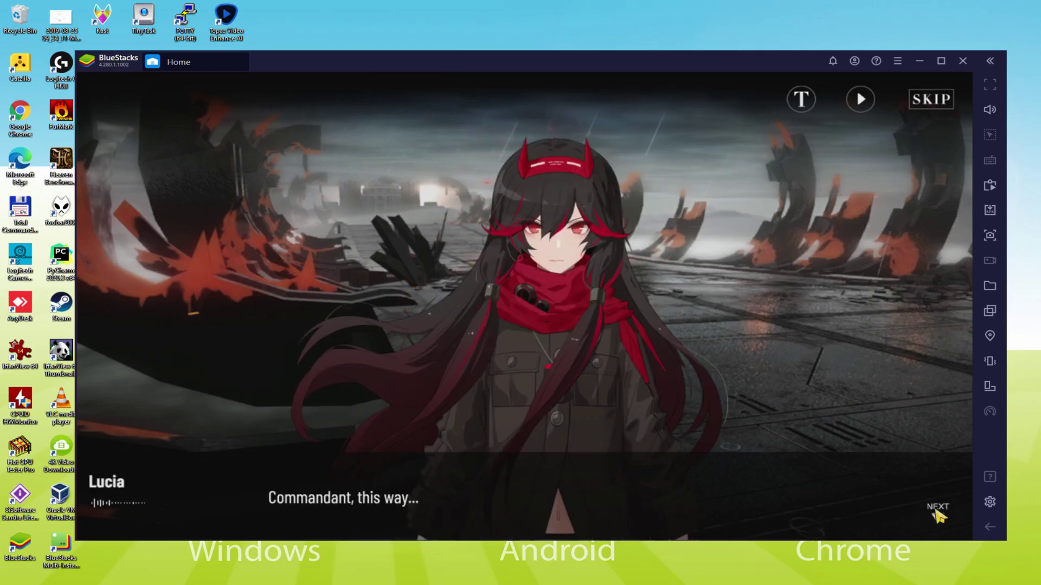
Step: Advance the church cutscene dialogue, dismissing the Settings window, until a reply choice appears
click(939, 514)
click(939, 514)
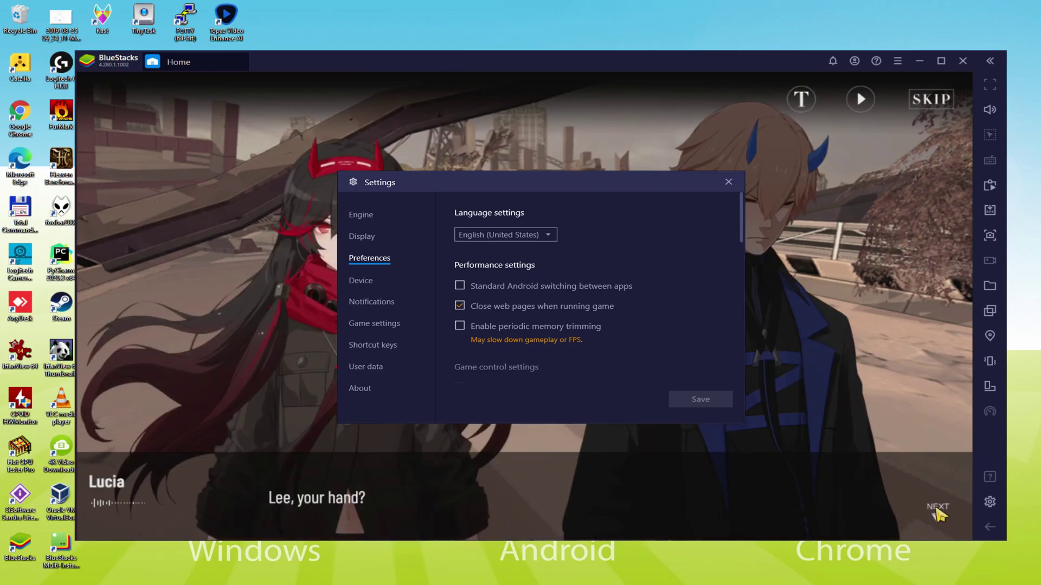
key(Escape)
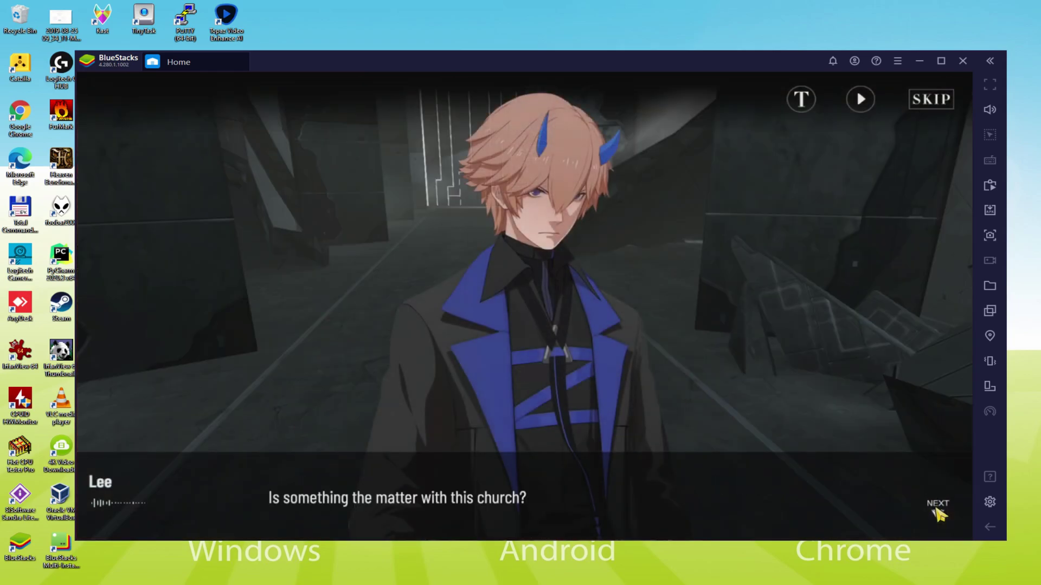
click(938, 514)
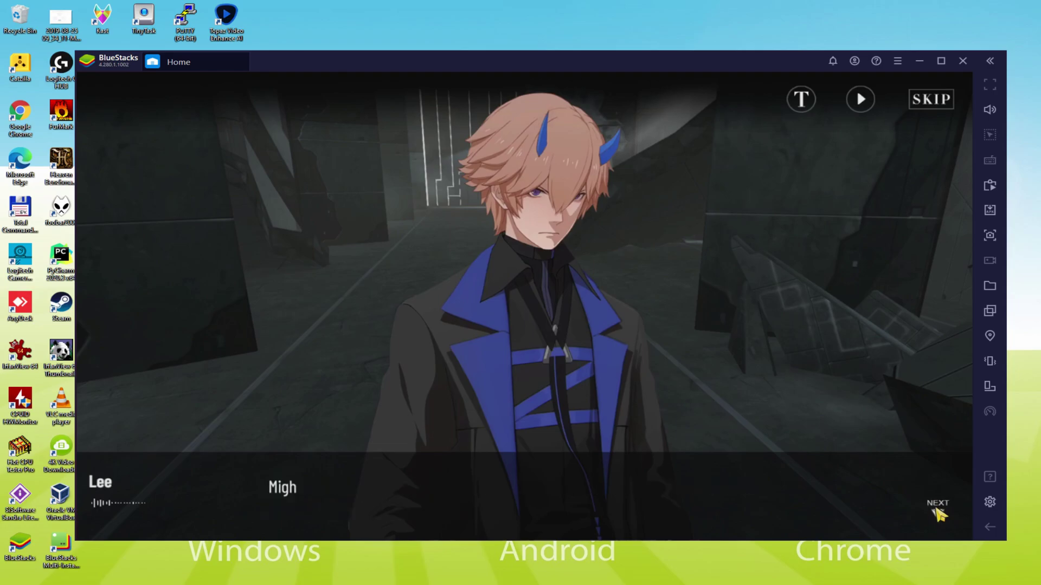
click(940, 514)
Step: Choose 'Everyone has so much battle experience.' and the following replies, then finish the conversation
click(805, 271)
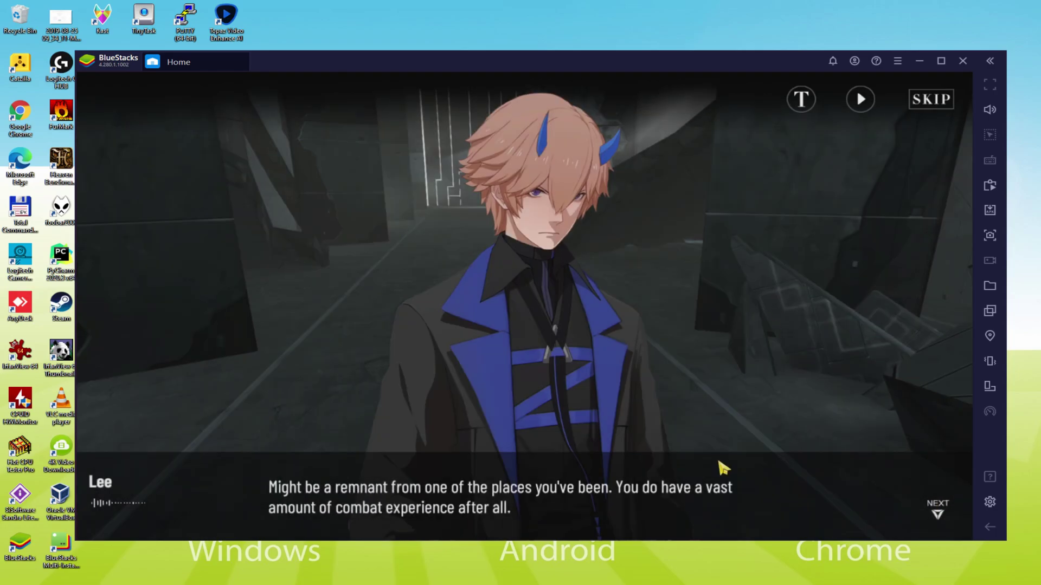
click(829, 492)
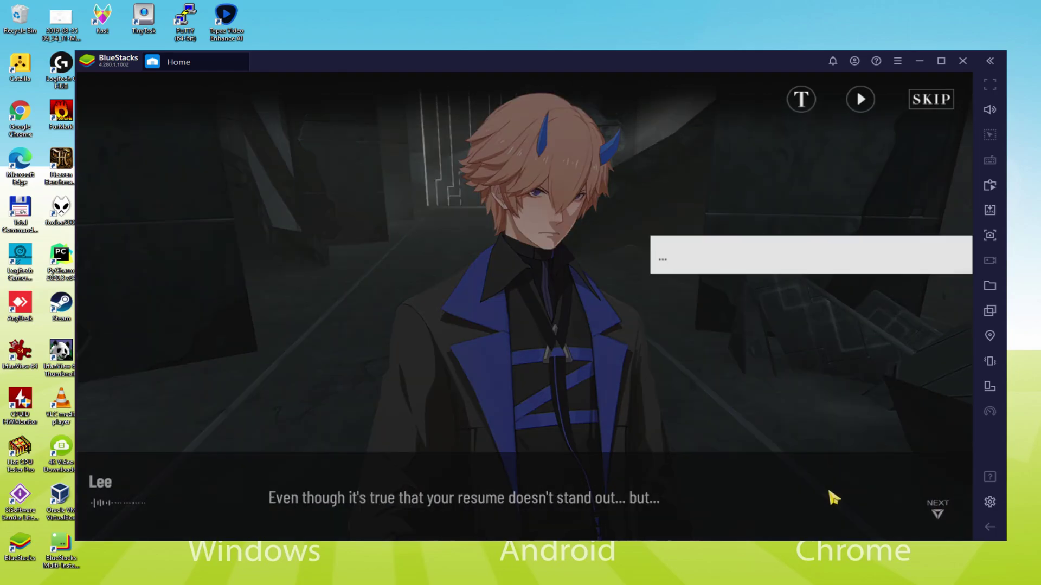
click(732, 255)
click(870, 485)
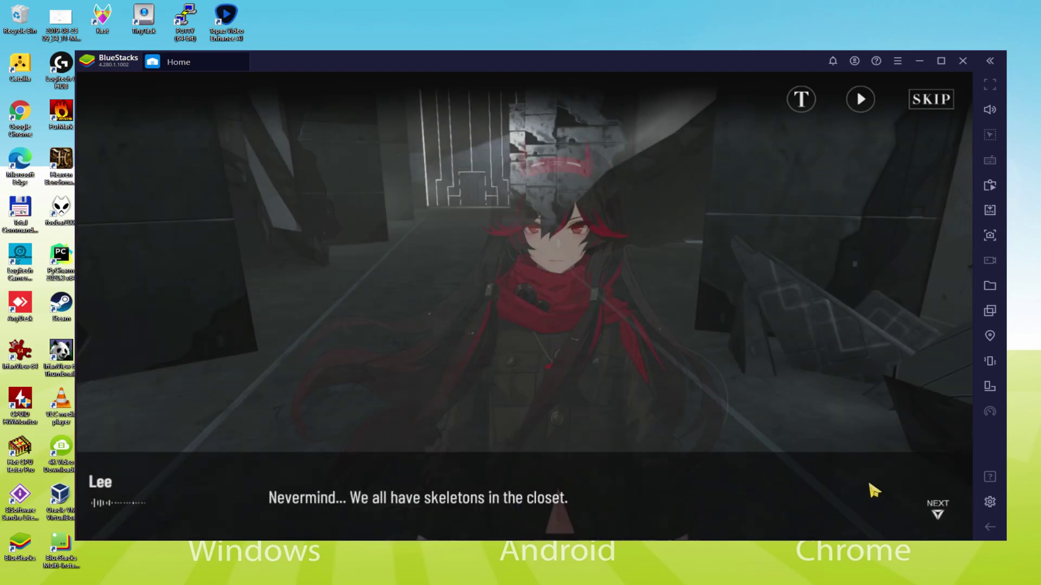
click(870, 485)
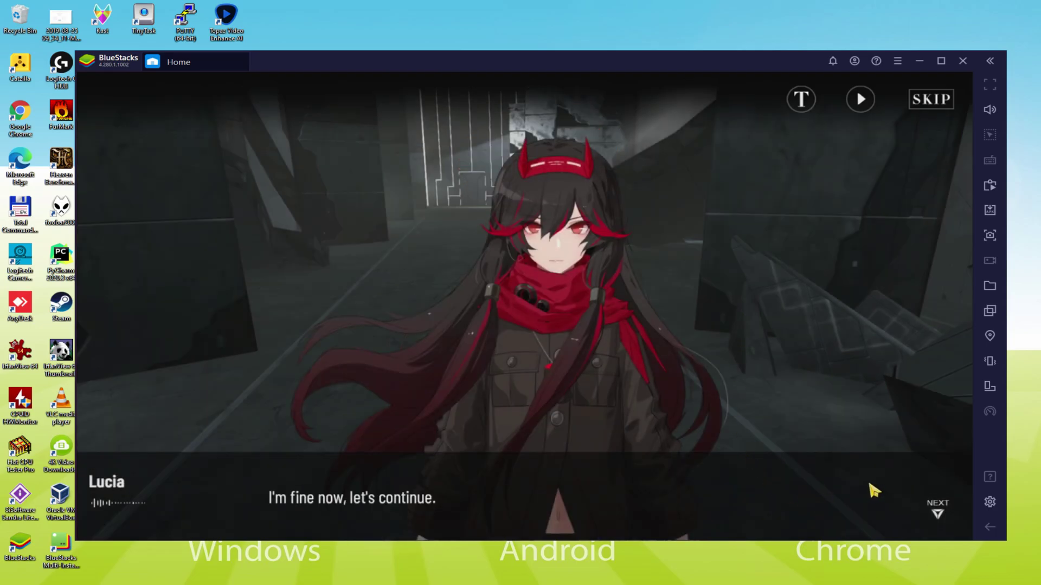
click(936, 504)
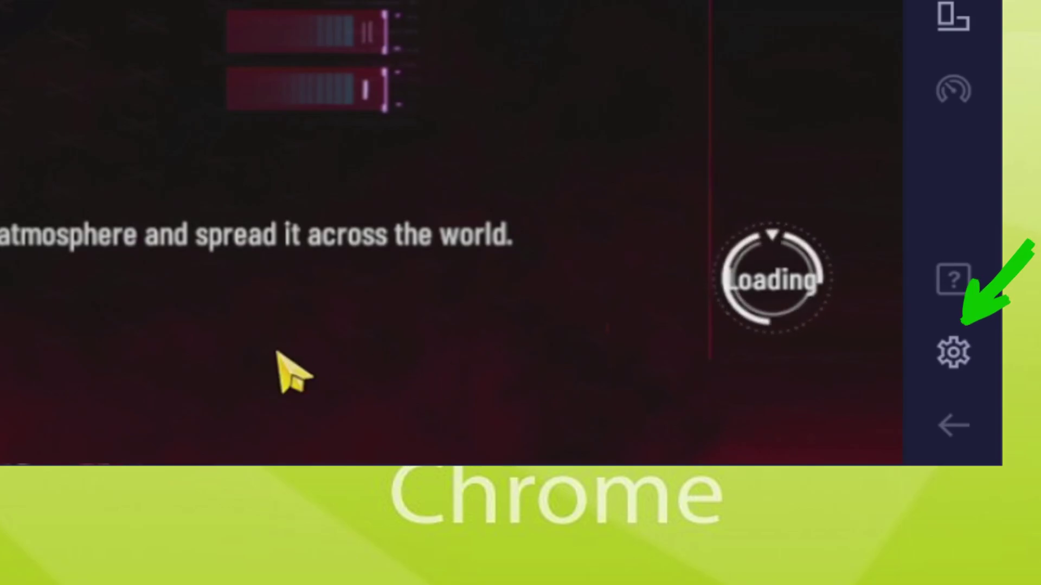